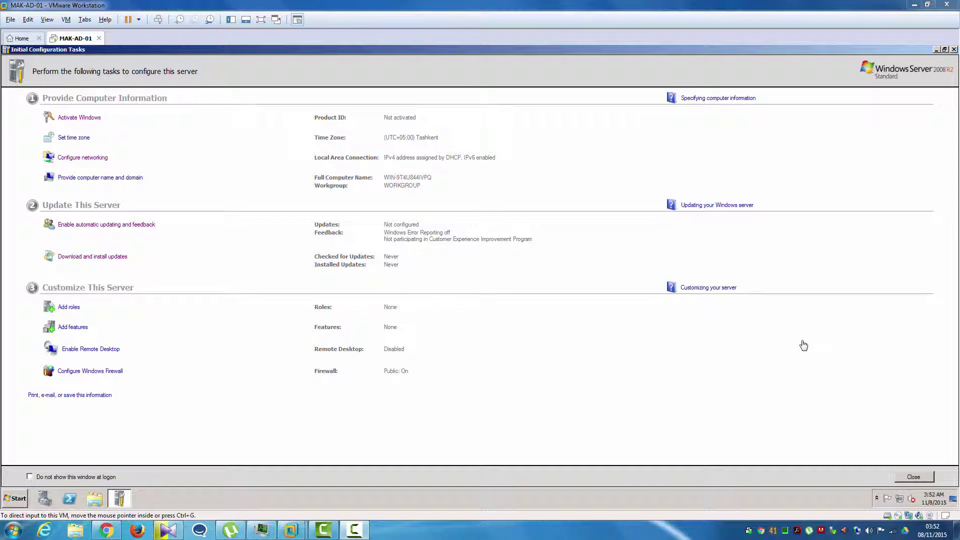
# - Start Windows activation for the server and bring up the product key entry
pyautogui.click(85, 121)
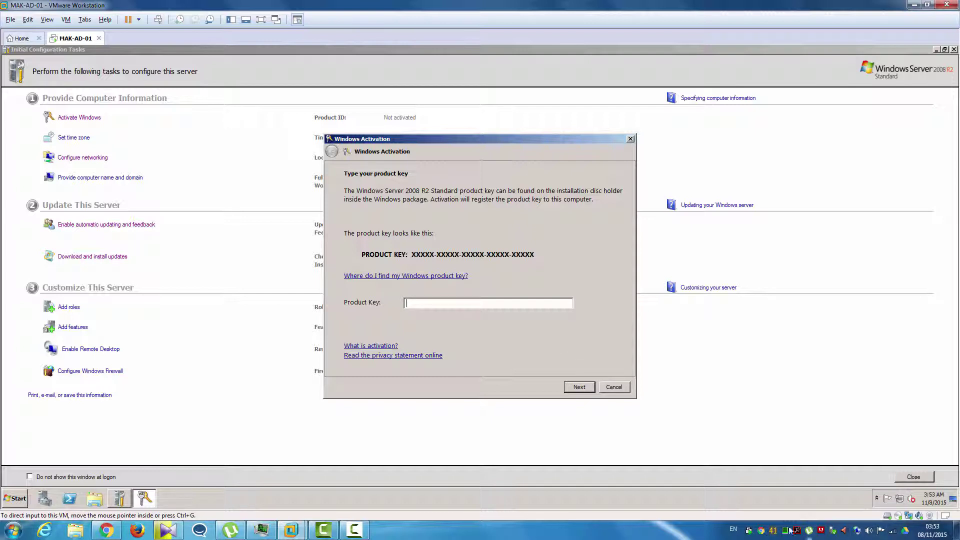
pyautogui.click(354, 530)
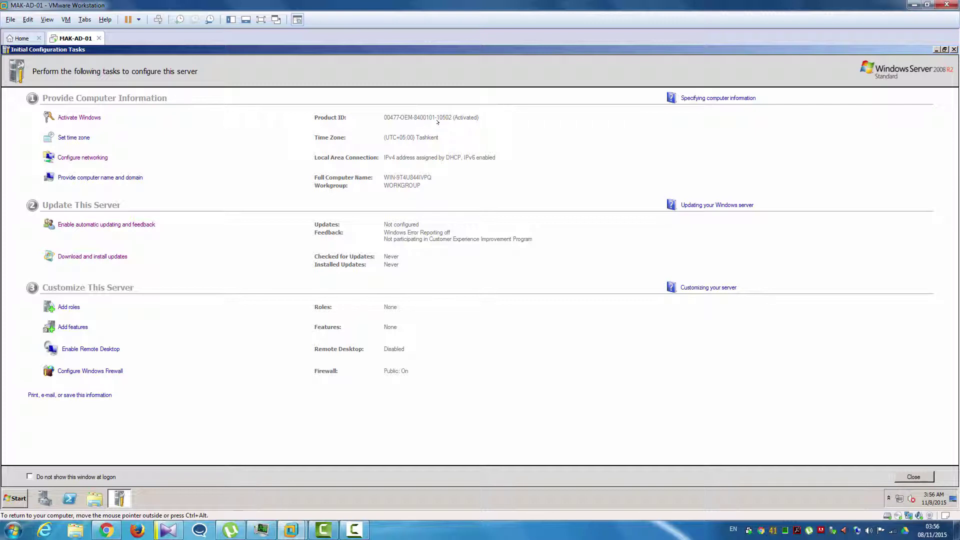
# - Open the server's Date and Time dialog and review the date and time settings without changing them
pyautogui.click(71, 138)
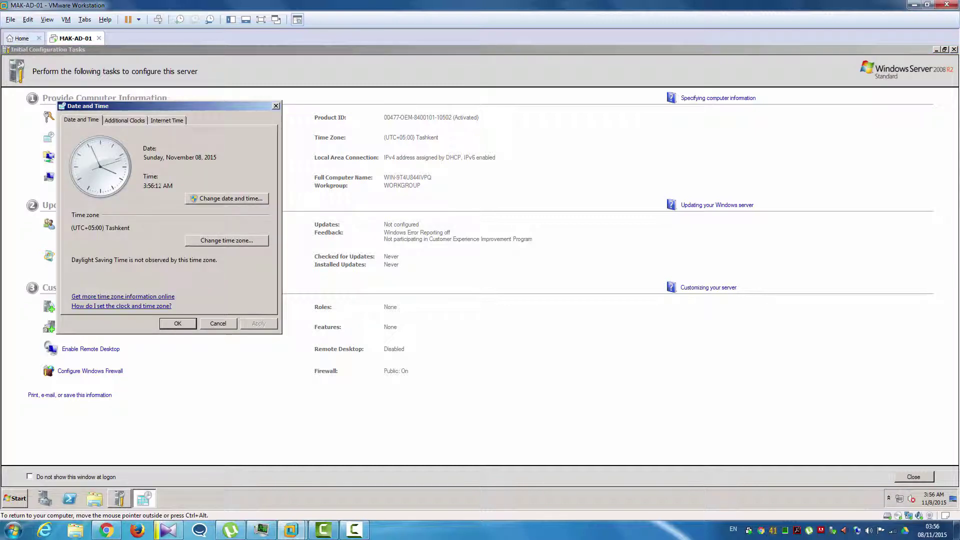
pyautogui.moveTo(159, 106); pyautogui.dragTo(395, 129)
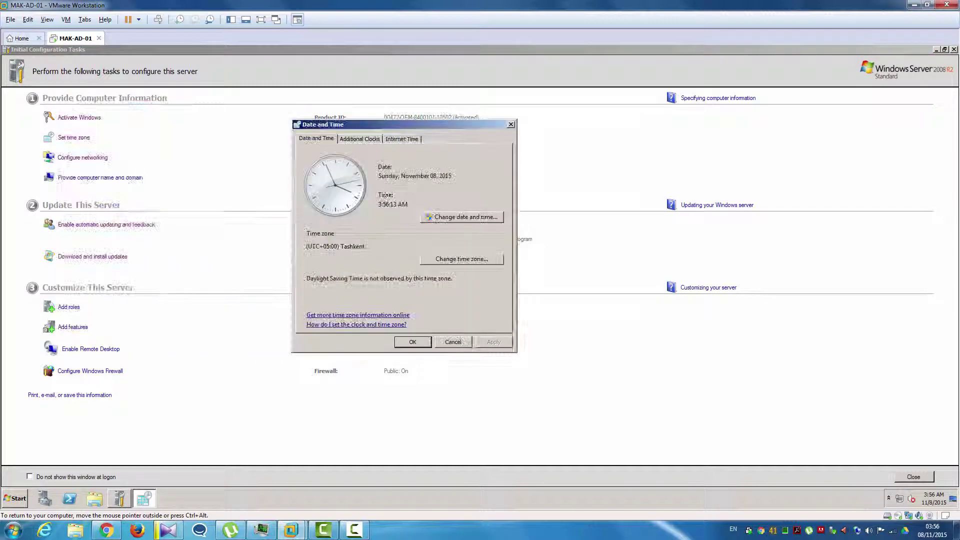
pyautogui.click(449, 219)
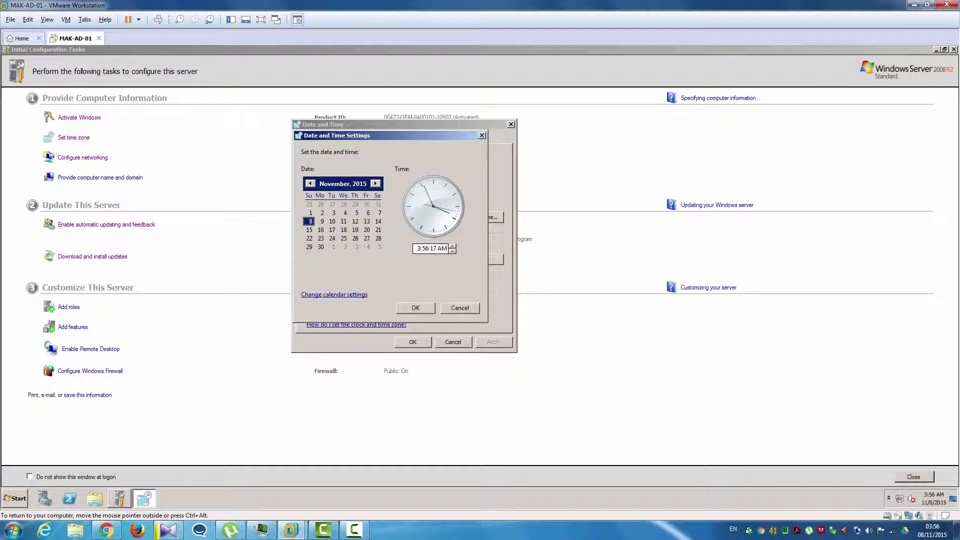
pyautogui.click(419, 248)
pyautogui.click(459, 307)
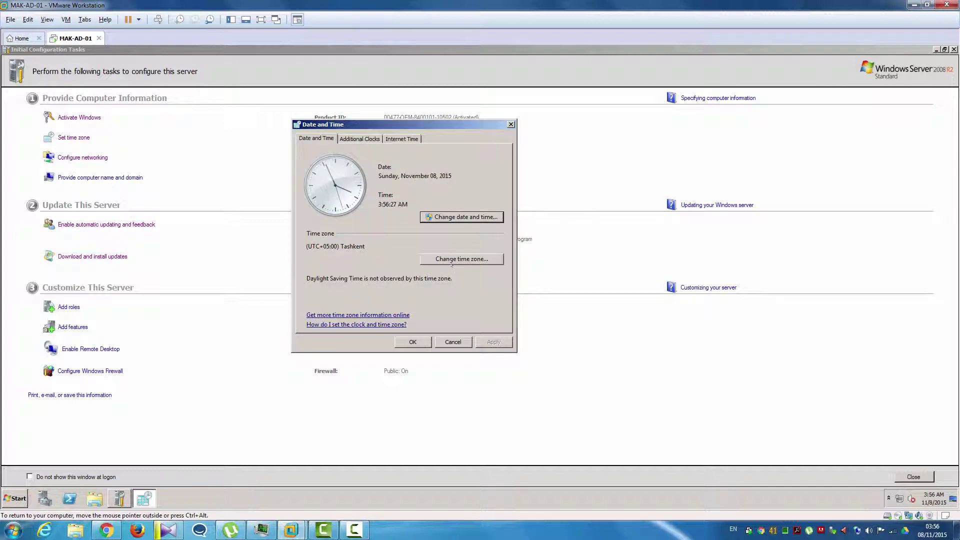
# - Set the server's time zone to (UTC+05:00) Islamabad, Karachi and accept the date and time settings
pyautogui.click(452, 260)
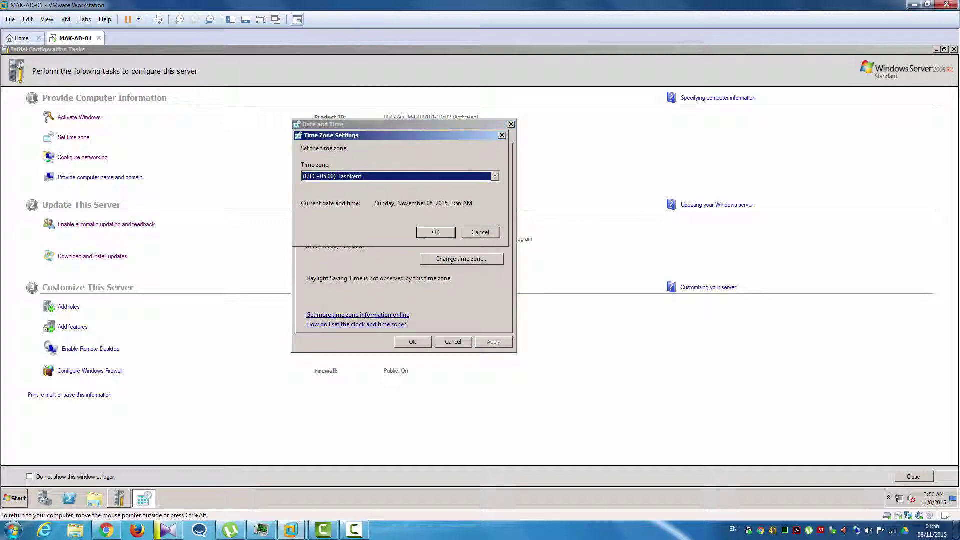
pyautogui.click(459, 175)
pyautogui.scroll(1, 438, 233)
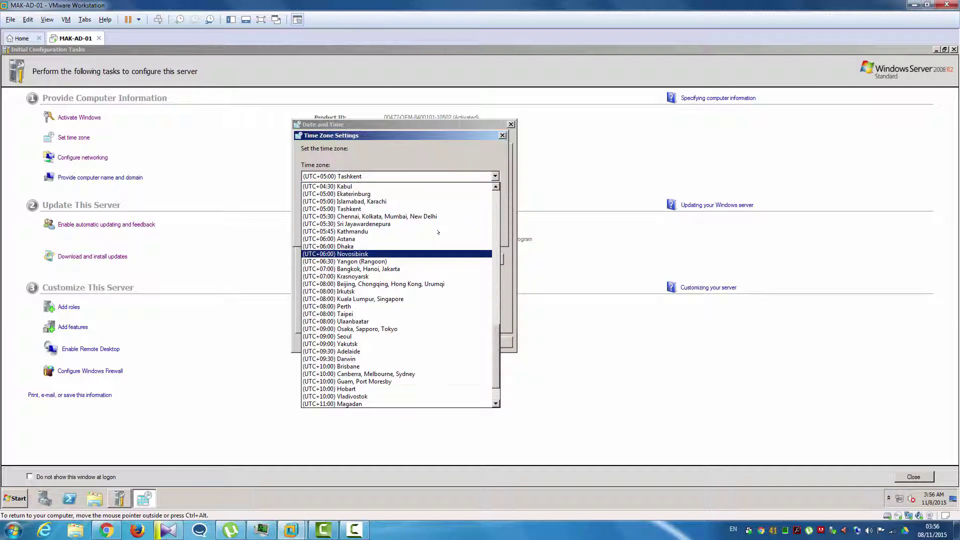
pyautogui.click(399, 202)
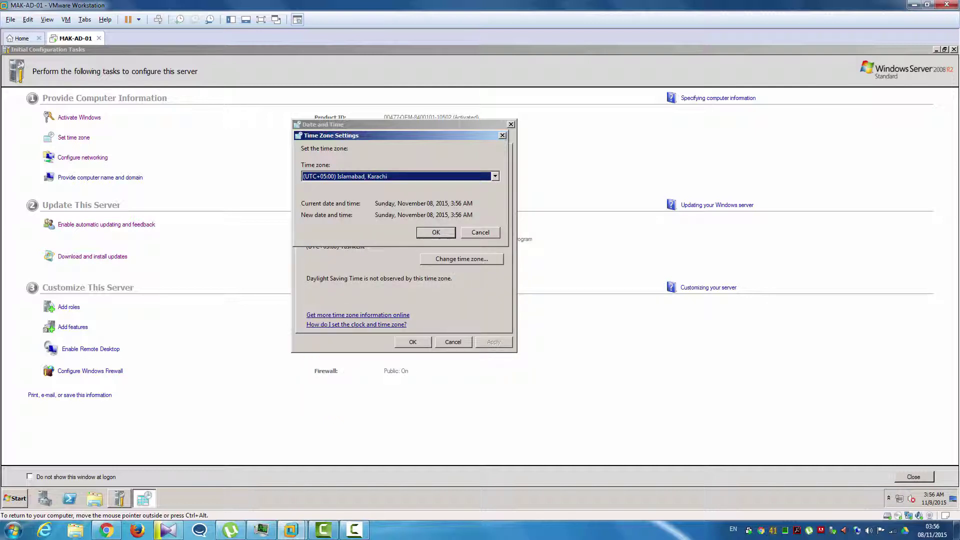
pyautogui.click(442, 231)
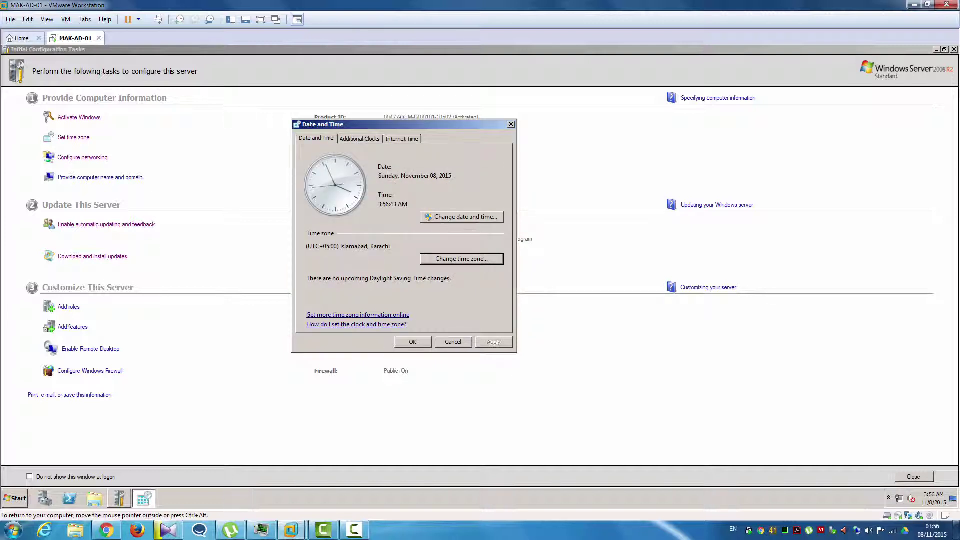
pyautogui.click(399, 345)
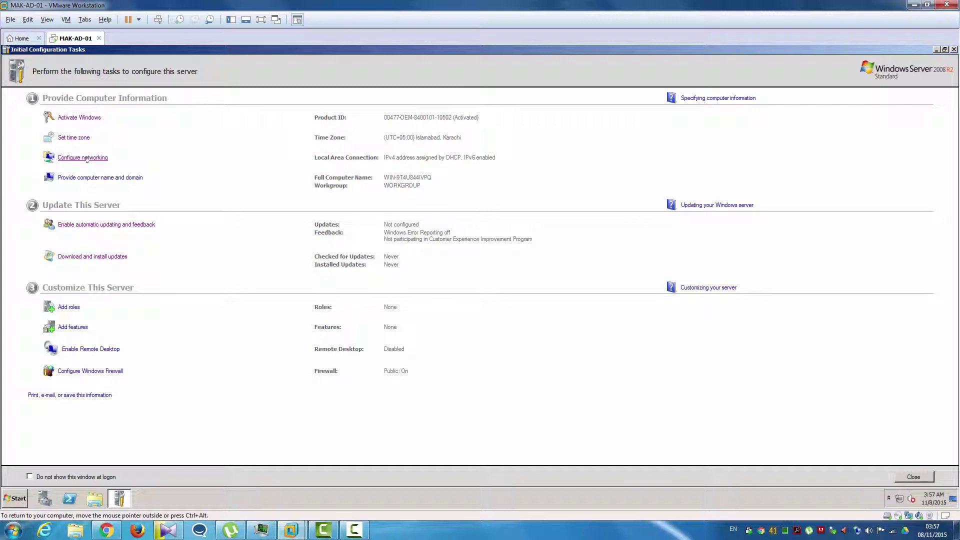
# - Open the server's network connections and check the status of the Local Area Connection
pyautogui.click(86, 158)
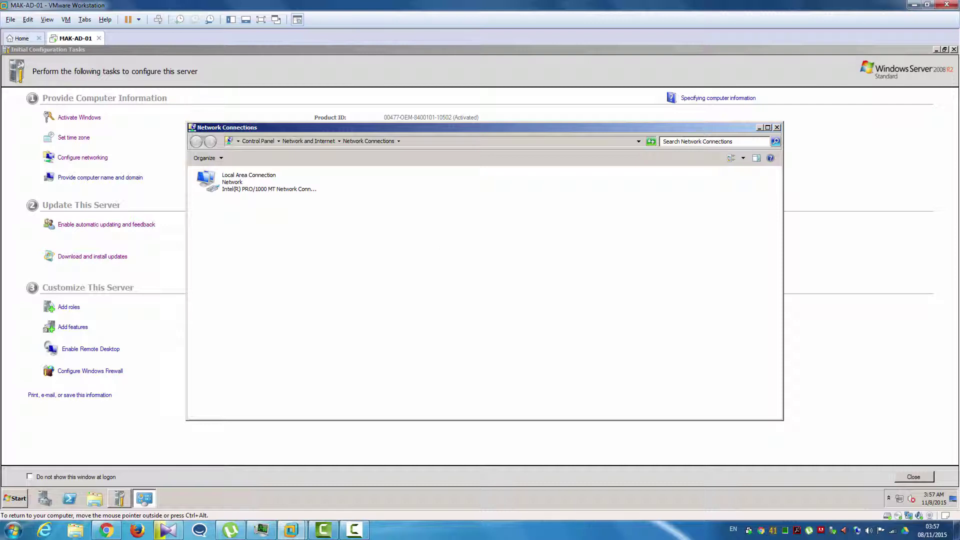
pyautogui.click(767, 127)
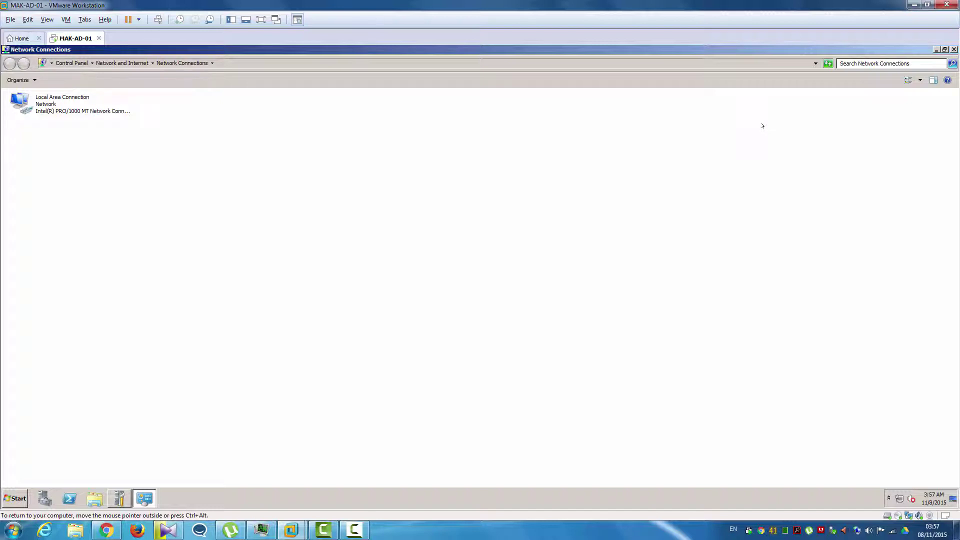
pyautogui.click(39, 101)
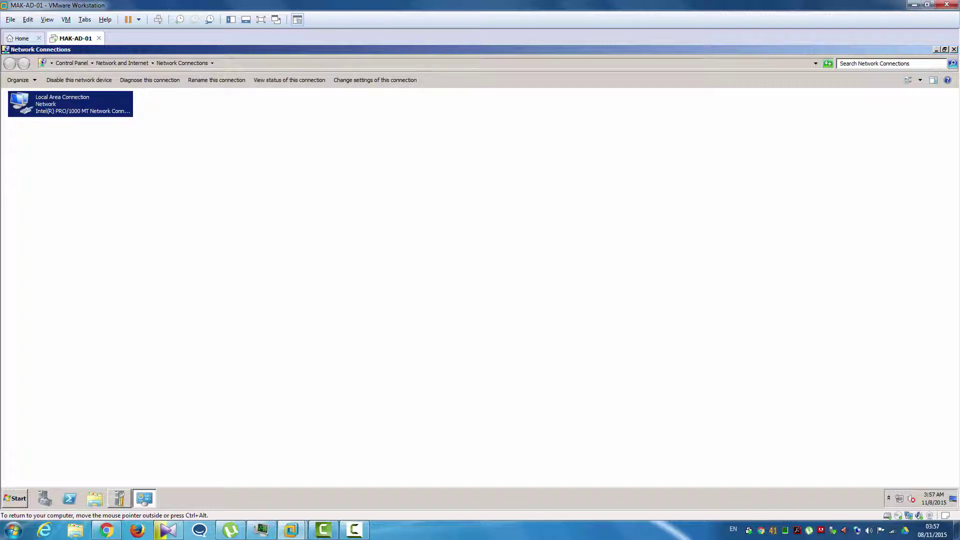
pyautogui.doubleClick(54, 104)
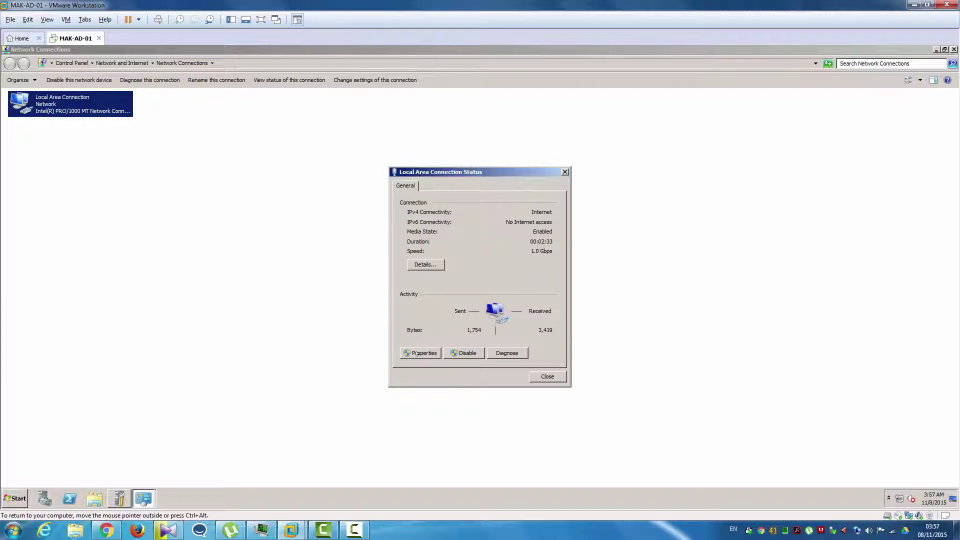
pyautogui.click(532, 373)
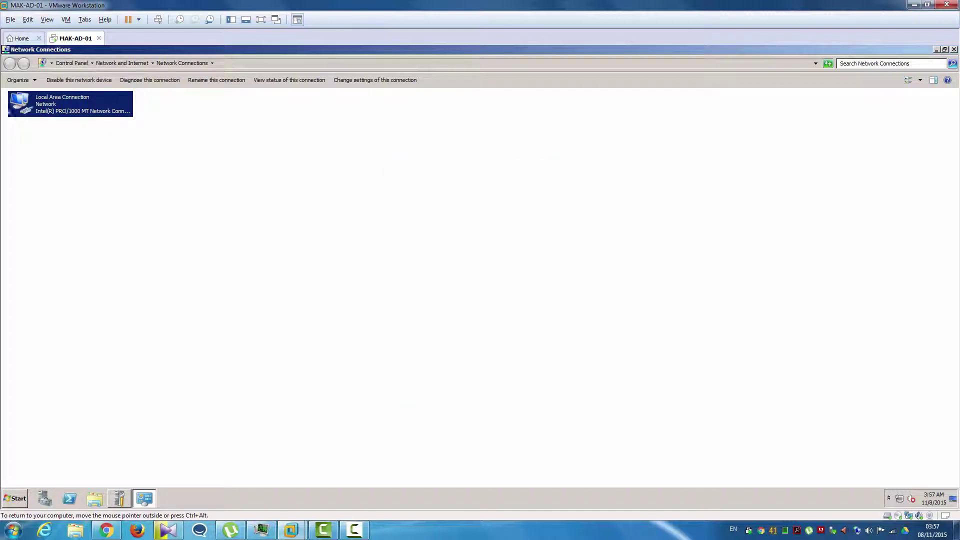
# - Disable Internet Protocol Version 6 (TCP/IPv6) for the Local Area Connection and open its Internet Protocol Version 4 properties
pyautogui.rightClick(34, 106)
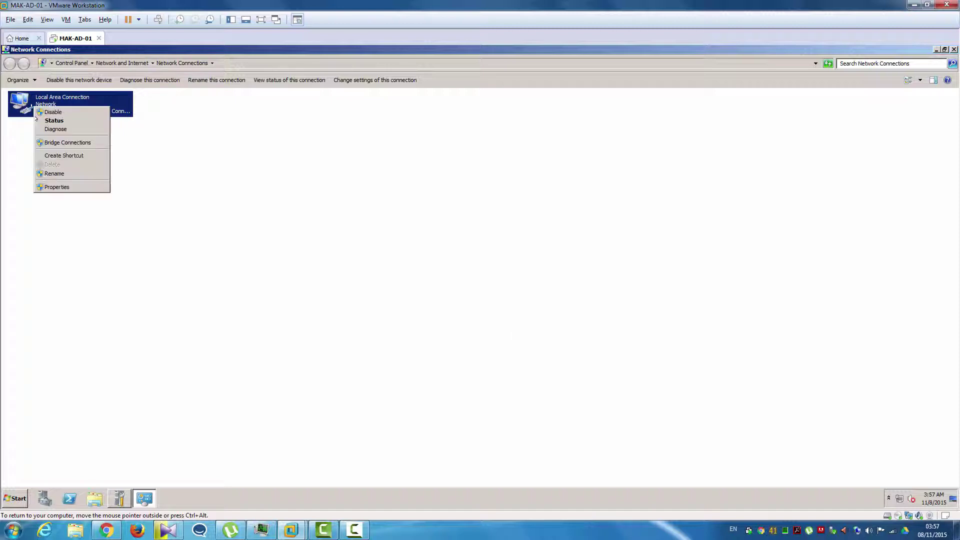
pyautogui.click(57, 187)
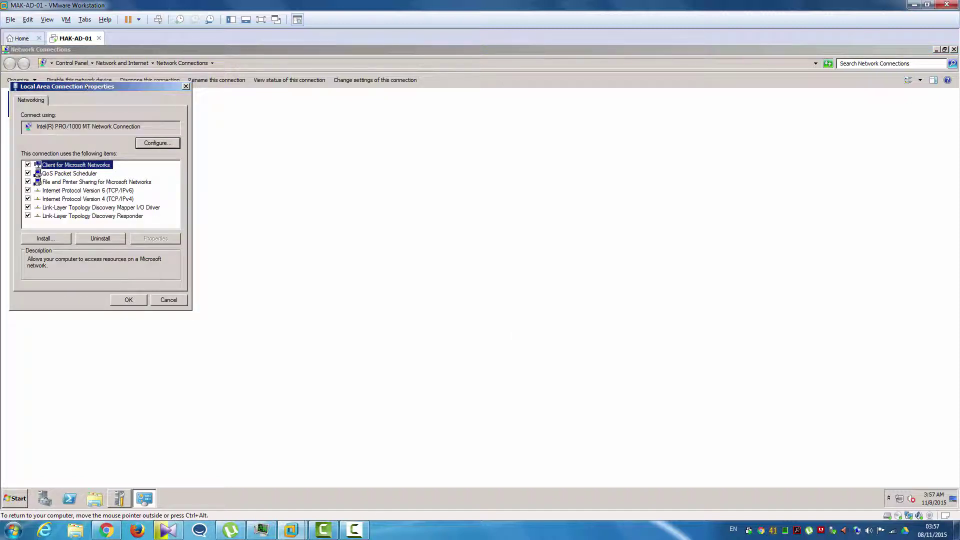
pyautogui.moveTo(86, 86); pyautogui.dragTo(435, 189)
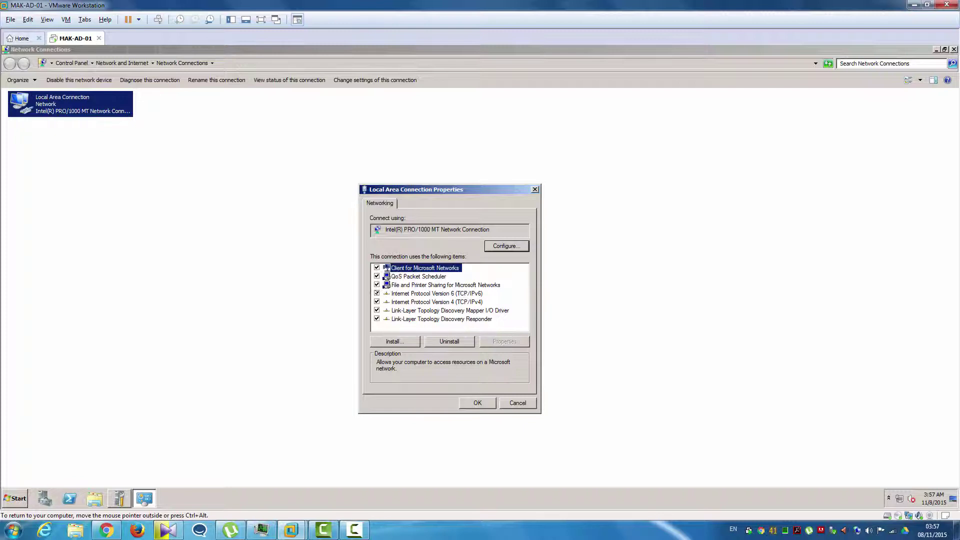
pyautogui.click(376, 294)
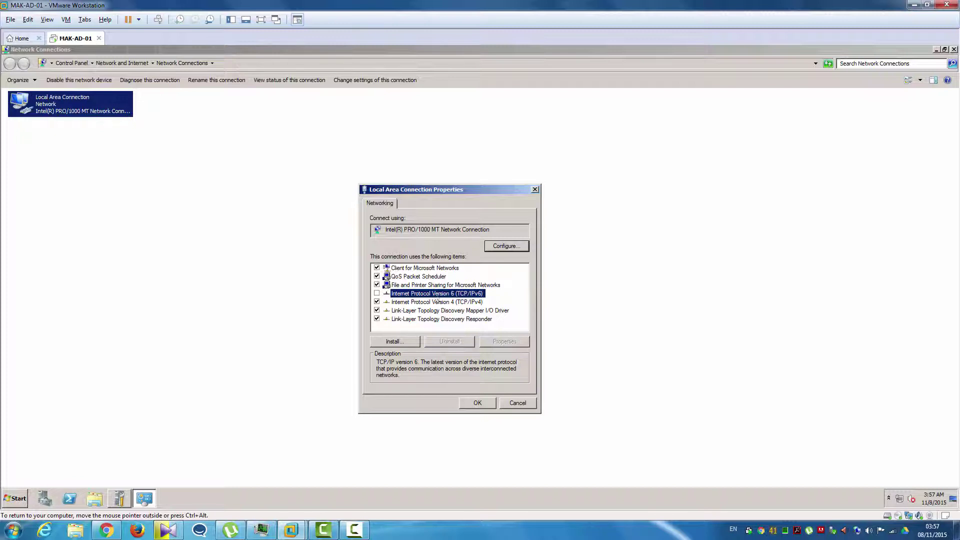
pyautogui.click(437, 302)
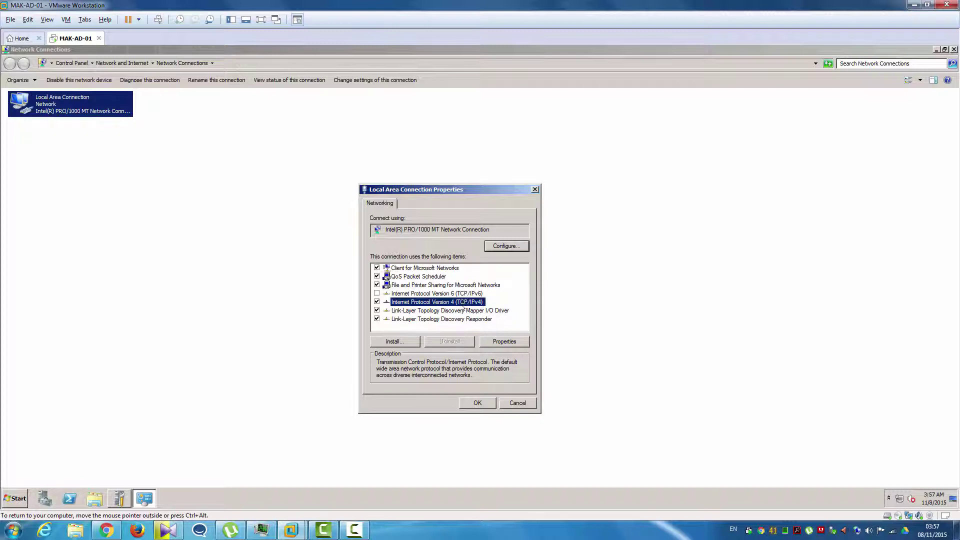
pyautogui.click(497, 343)
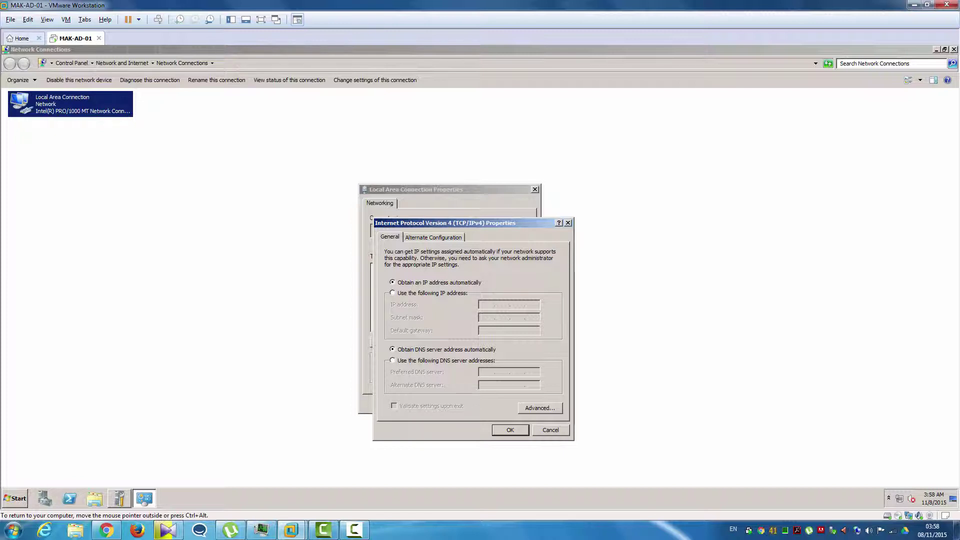
# - Run ipconfig in a command prompt with administrator rights to read the connection's current IPv4 address, subnet mask and gateway
pyautogui.click(14, 494)
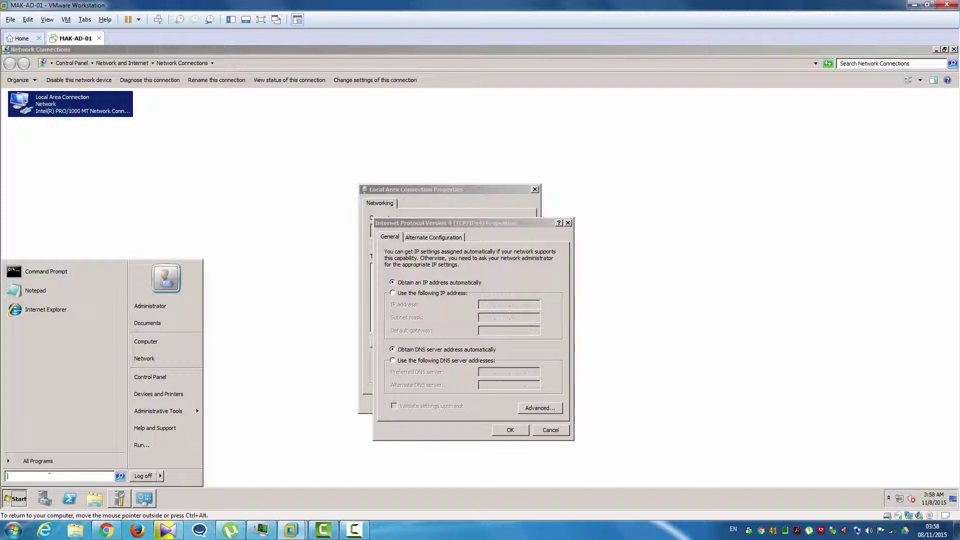
pyautogui.write('cmd')
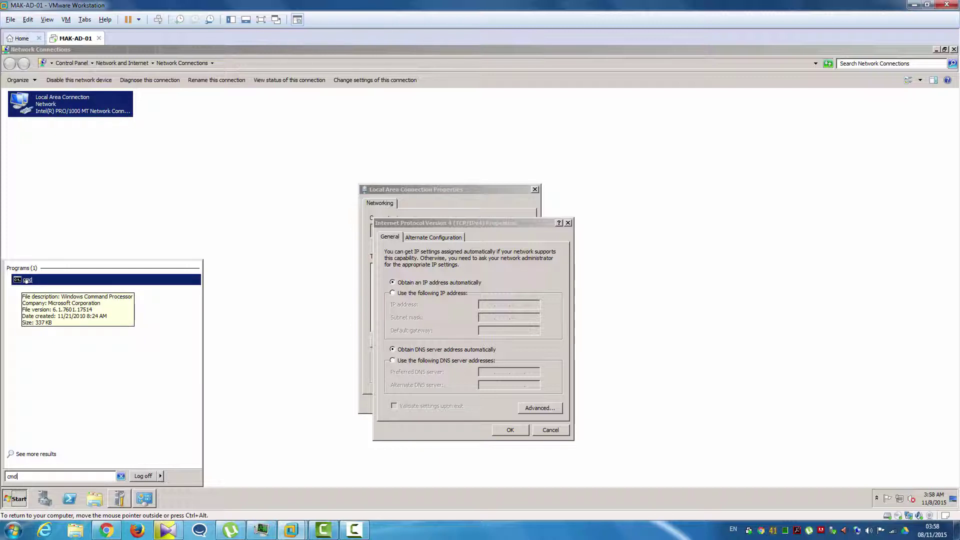
pyautogui.rightClick(28, 282)
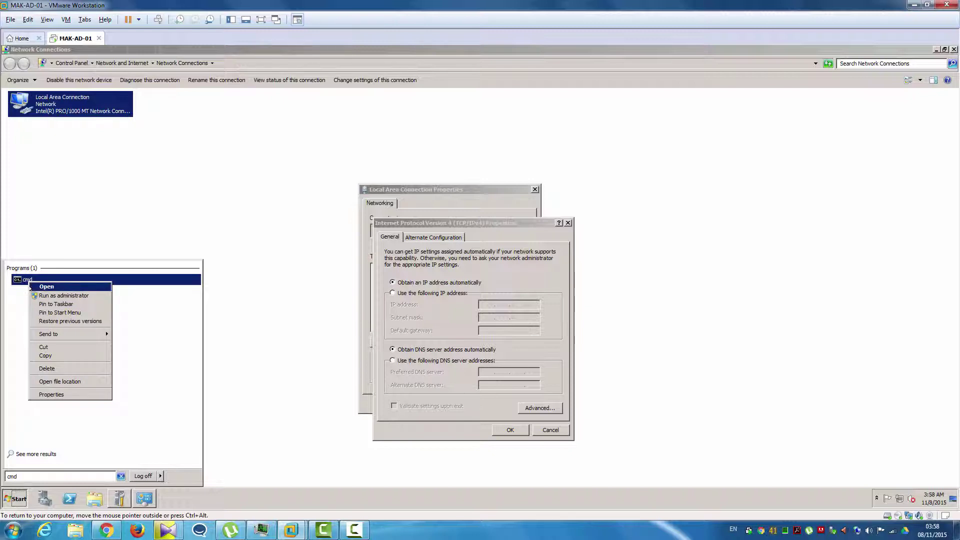
pyautogui.click(70, 295)
pyautogui.moveTo(220, 129); pyautogui.dragTo(743, 127)
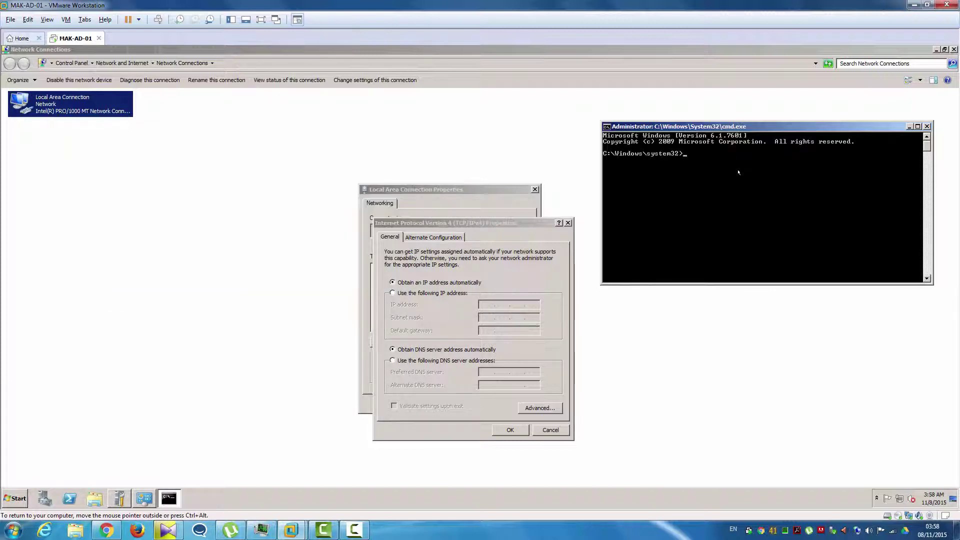
pyautogui.write('ipconfig')
pyautogui.press('Return')
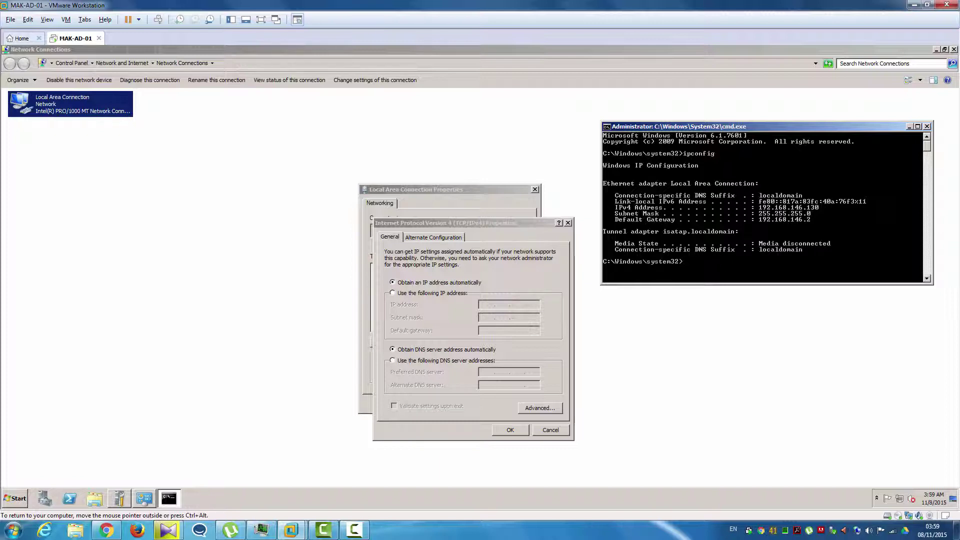
pyautogui.moveTo(450, 223); pyautogui.dragTo(372, 219)
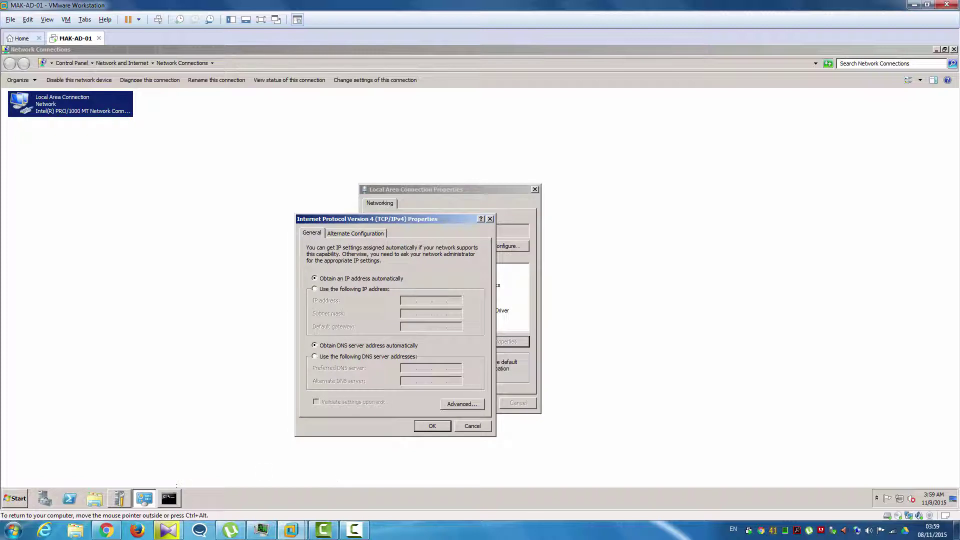
pyautogui.click(168, 498)
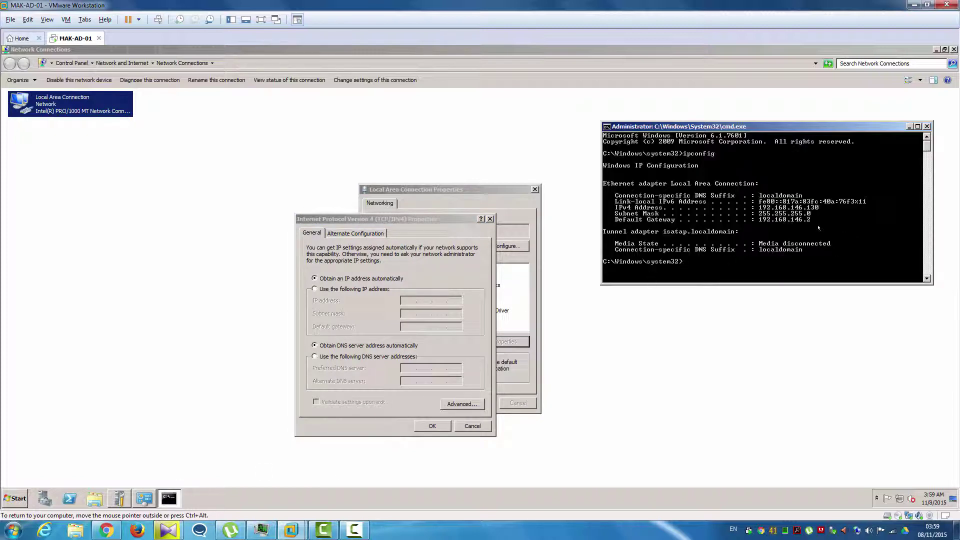
# - Switch the IPv4 configuration to a static IP address of 192.168.146.200 with subnet mask 255.255.255.0
pyautogui.click(315, 289)
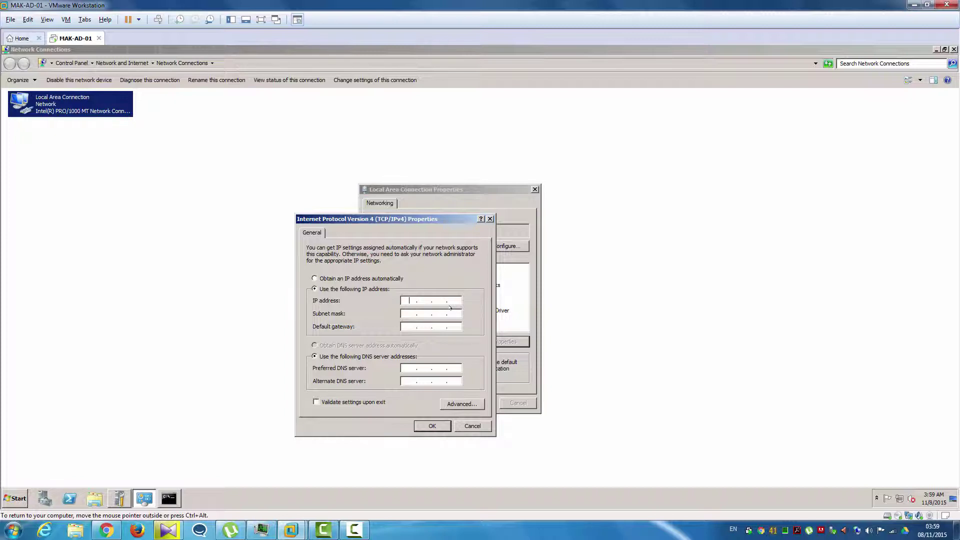
pyautogui.write('192.168.')
pyautogui.click(170, 496)
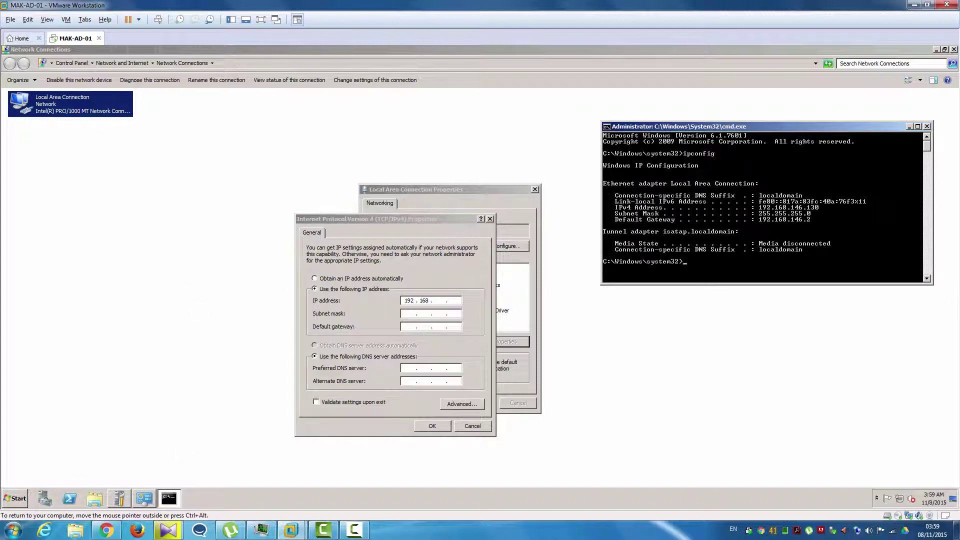
pyautogui.click(170, 497)
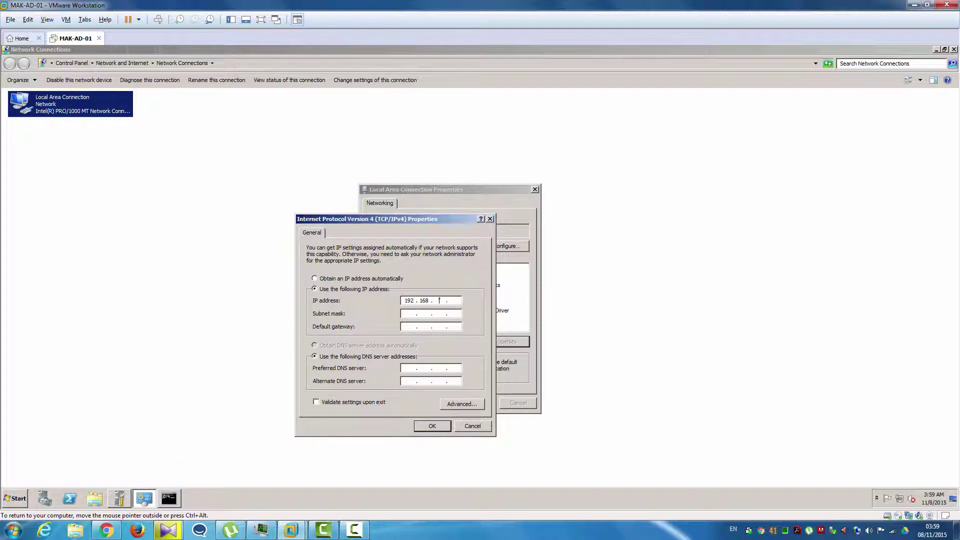
pyautogui.write('146 . 200')
pyautogui.click(408, 314)
# - Set the IPv4 default gateway to 192.168.146.2, checking it against the ipconfig output
pyautogui.click(409, 326)
pyautogui.write('192 . 168 . 146')
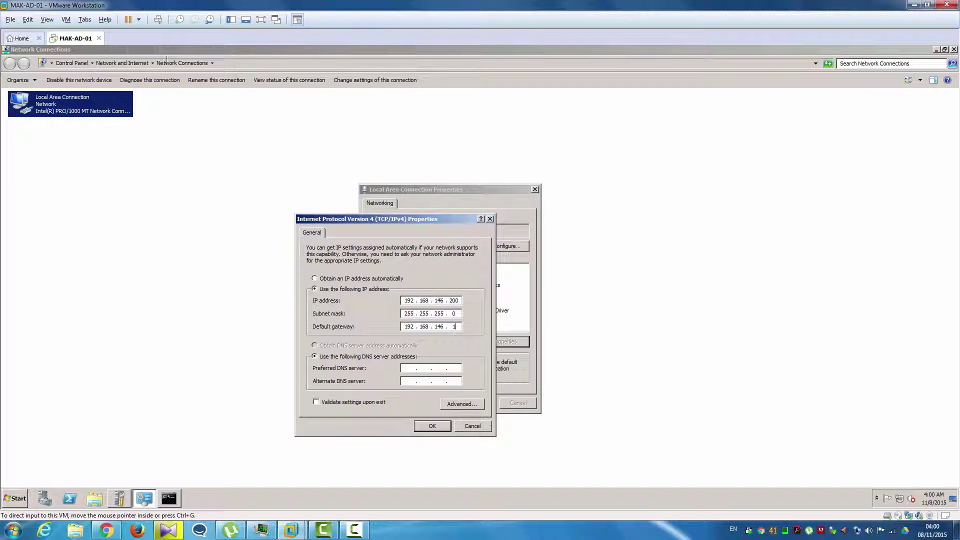
pyautogui.click(170, 498)
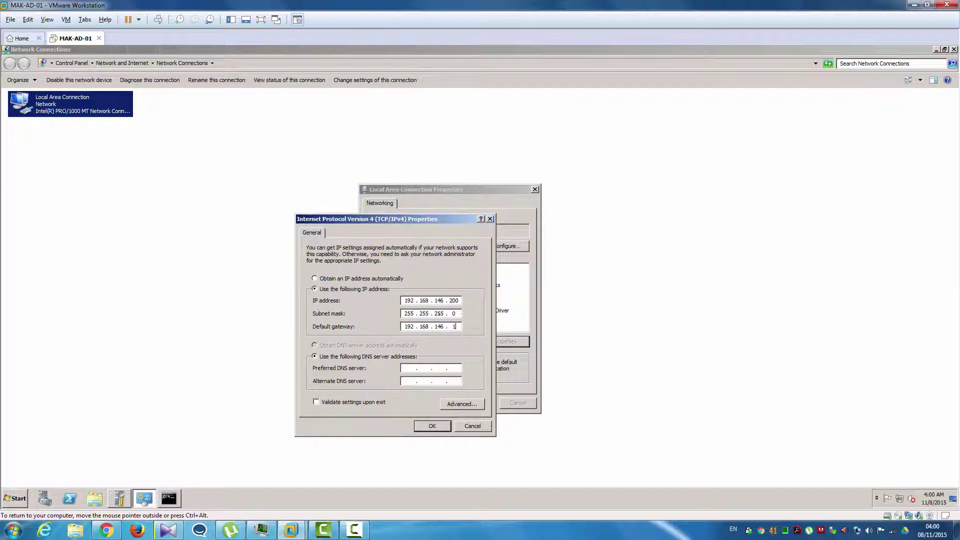
pyautogui.click(453, 326)
pyautogui.moveTo(420, 219); pyautogui.dragTo(392, 203)
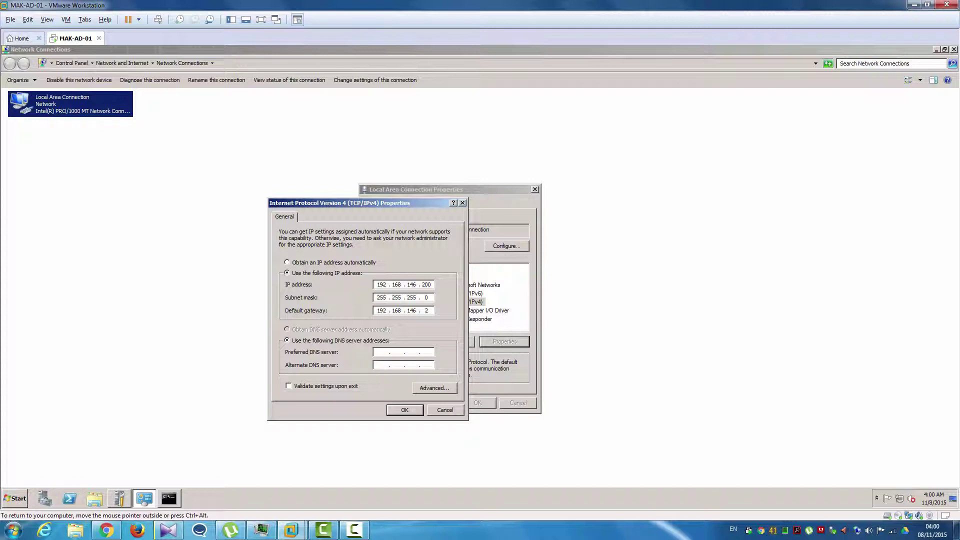
# - Set the preferred DNS server of the IPv4 configuration to 192.168.146.200, the server's own address
pyautogui.write('17270.0')
pyautogui.doubleClick(374, 284)
pyautogui.click(426, 352)
pyautogui.press('BackSpace')
pyautogui.press('BackSpace')
pyautogui.press('BackSpace')
pyautogui.press('BackSpace')
pyautogui.press('BackSpace')
pyautogui.press('BackSpace')
pyautogui.press('BackSpace')
pyautogui.press('BackSpace')
pyautogui.write('192 . 168 . 146 . 200')
# - Review the advanced IP and DNS settings, accept the IPv4 configuration and close the Local Area Connection properties
pyautogui.click(434, 388)
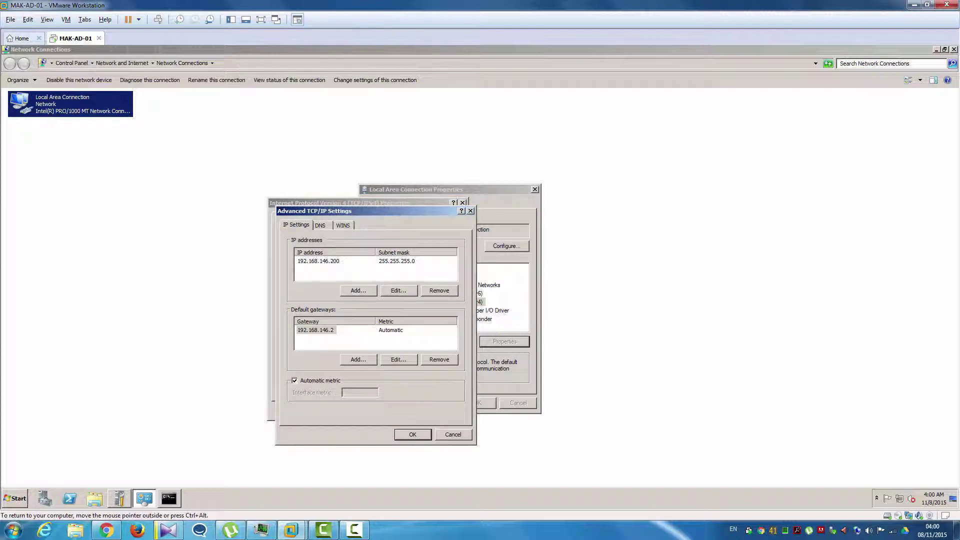
pyautogui.click(325, 224)
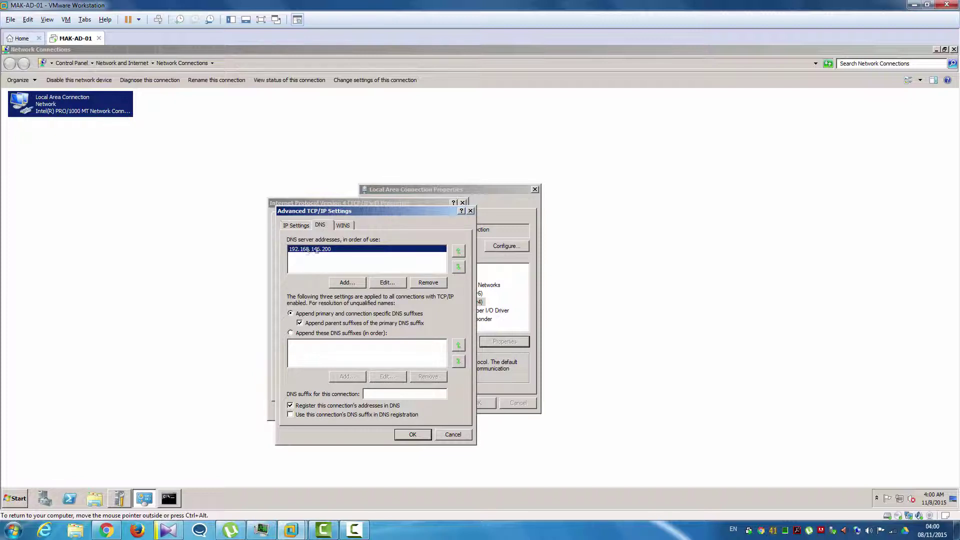
pyautogui.click(413, 434)
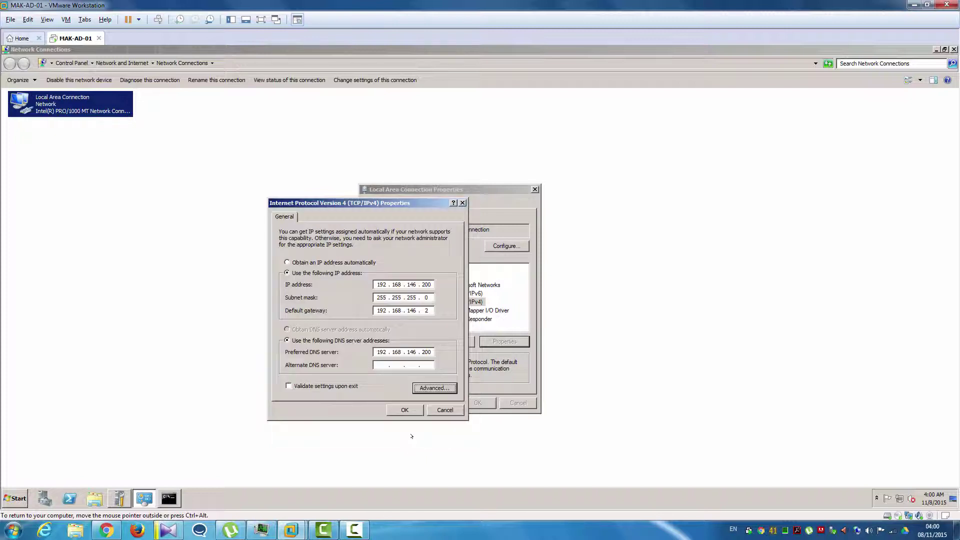
pyautogui.click(400, 410)
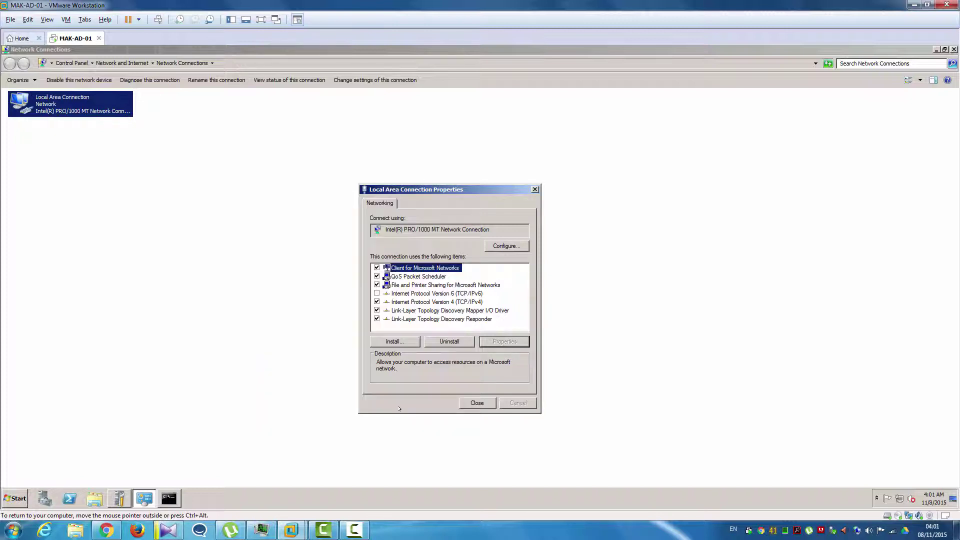
pyautogui.click(462, 403)
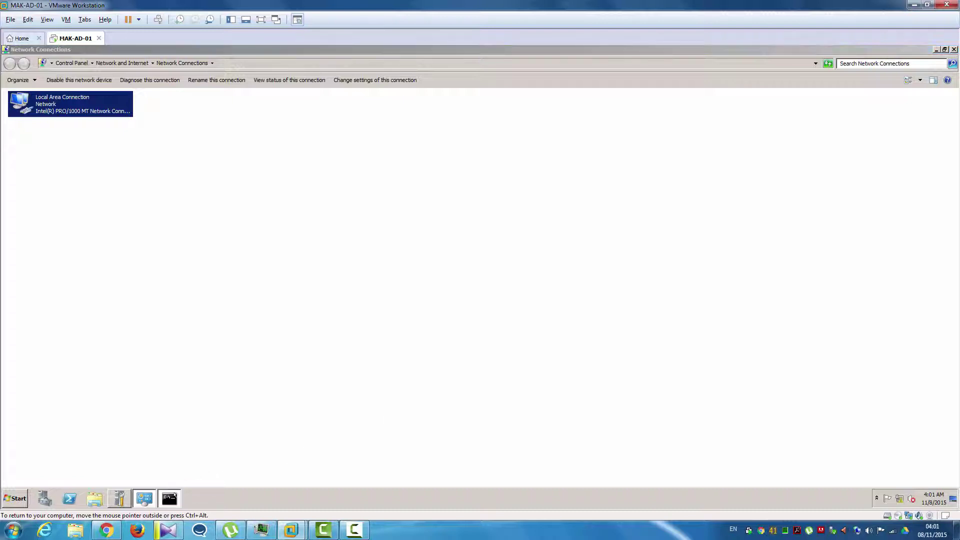
# - Disable the Local Area Connection and enable it again to reload its network settings
pyautogui.rightClick(170, 497)
pyautogui.click(125, 142)
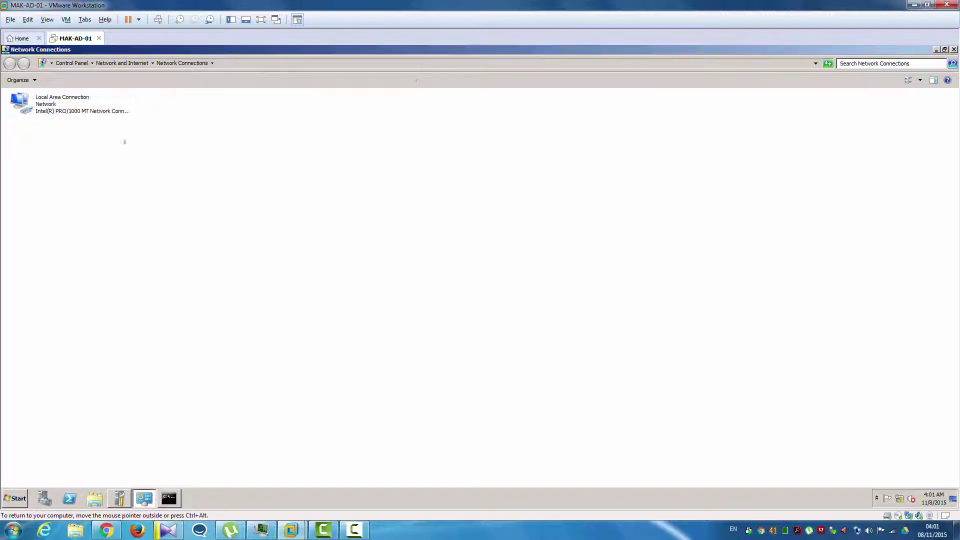
pyautogui.rightClick(52, 104)
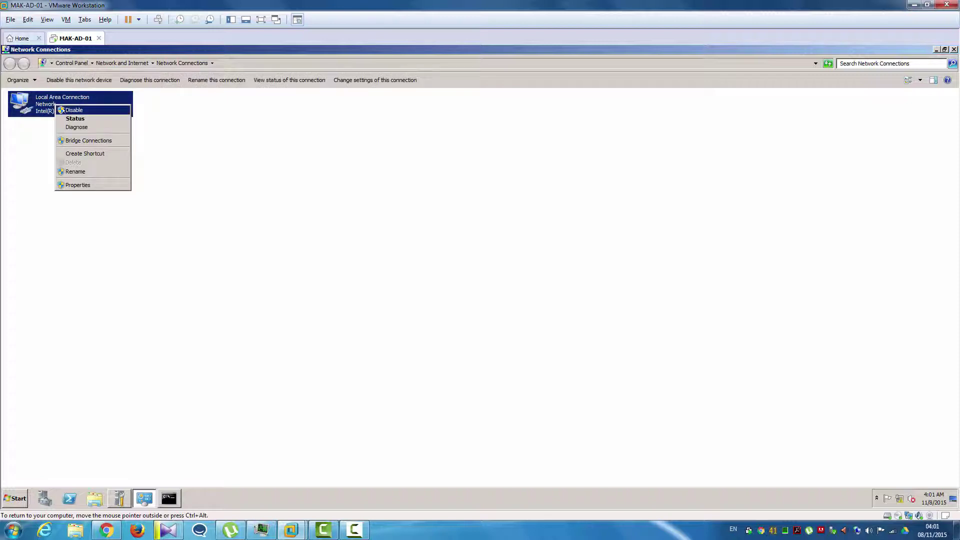
pyautogui.click(63, 110)
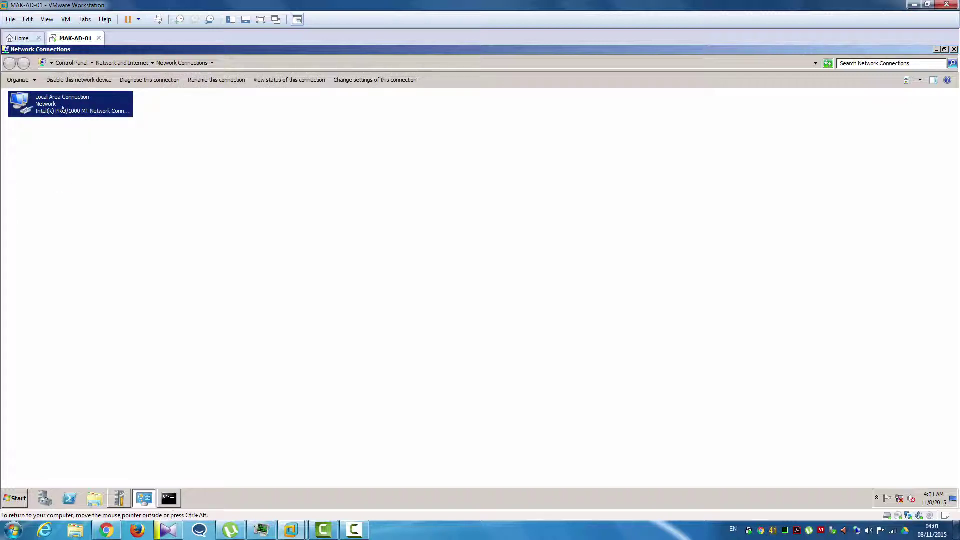
pyautogui.rightClick(64, 108)
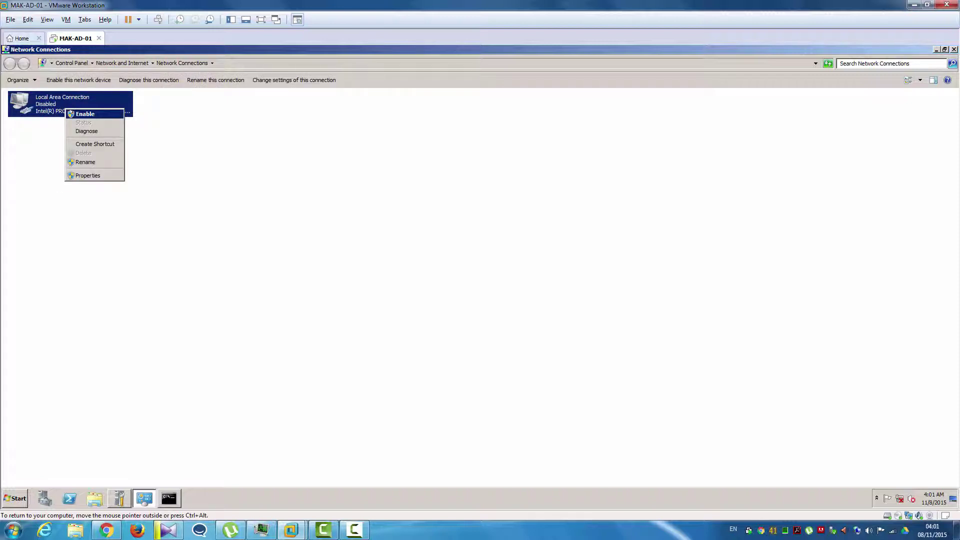
pyautogui.click(80, 114)
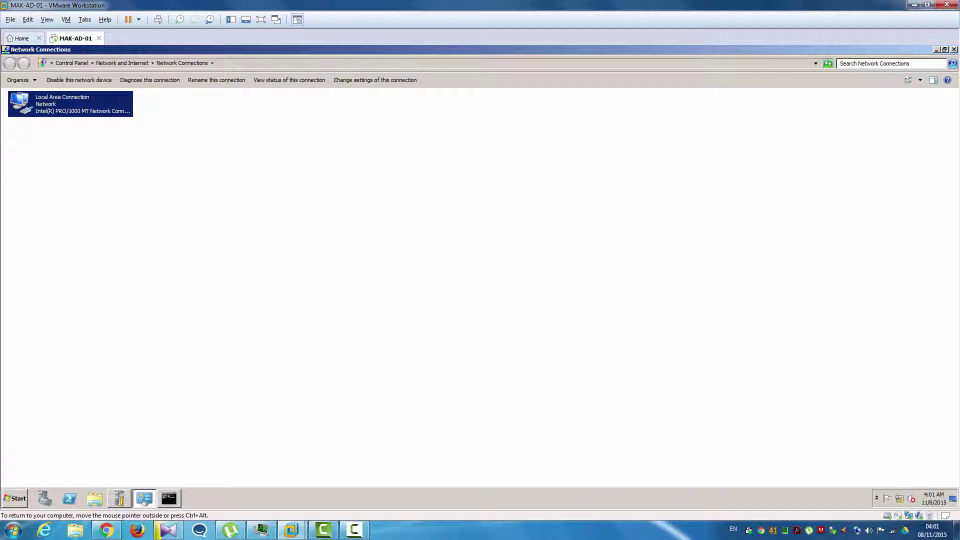
# - Run ipconfig in the open command prompt to verify the static IPv4 settings, and exit the prompt
pyautogui.click(169, 498)
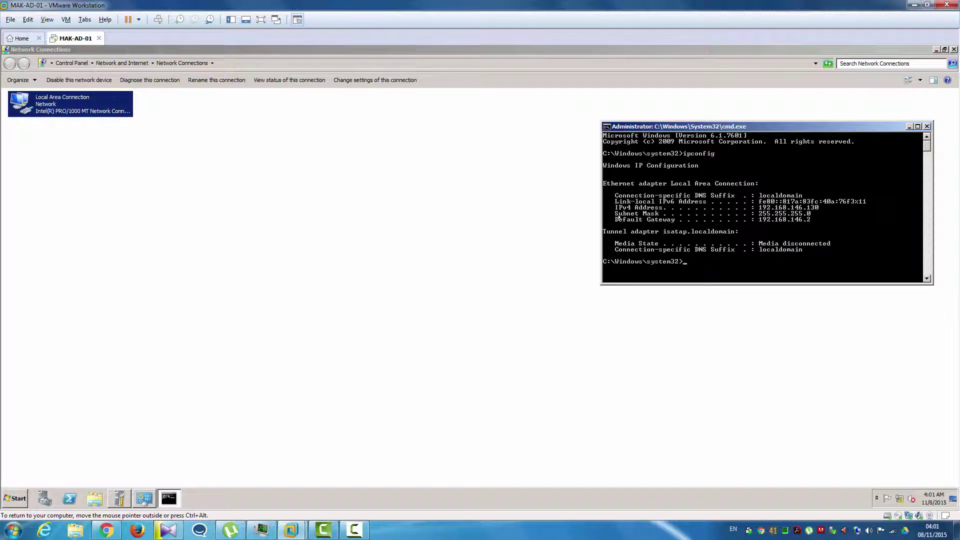
pyautogui.write('ipconfig')
pyautogui.press('Return')
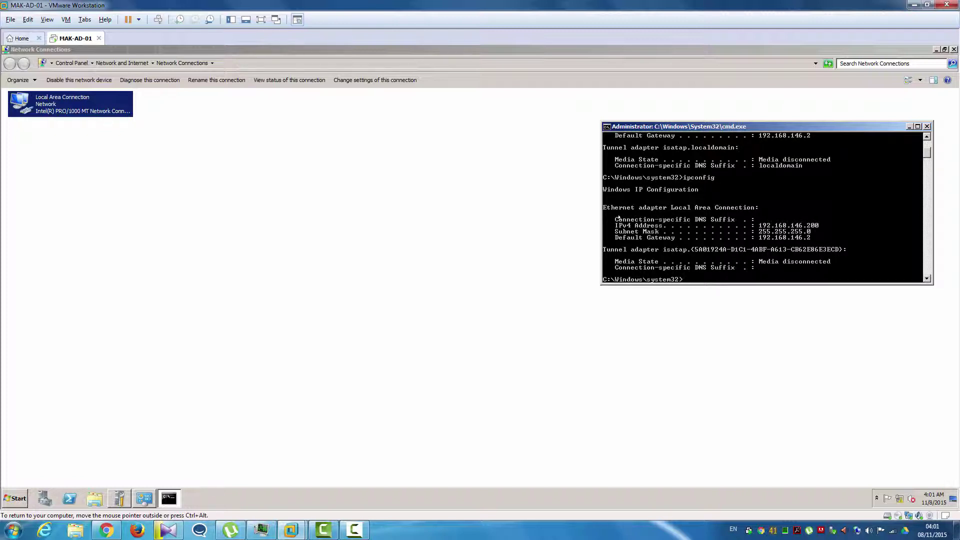
pyautogui.write('exit')
pyautogui.press('Return')
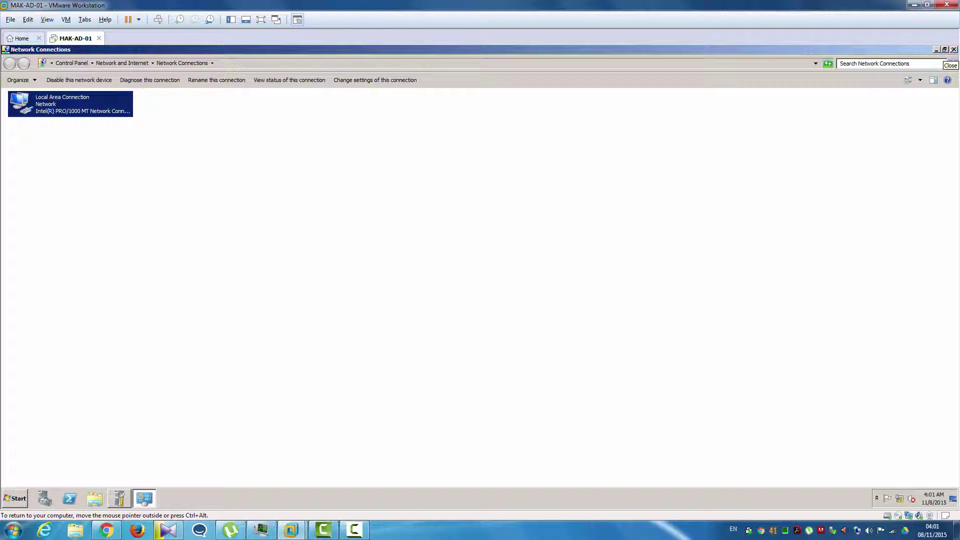
# - Close Network Connections and open the computer name and domain settings from the initial configuration tasks
pyautogui.click(954, 49)
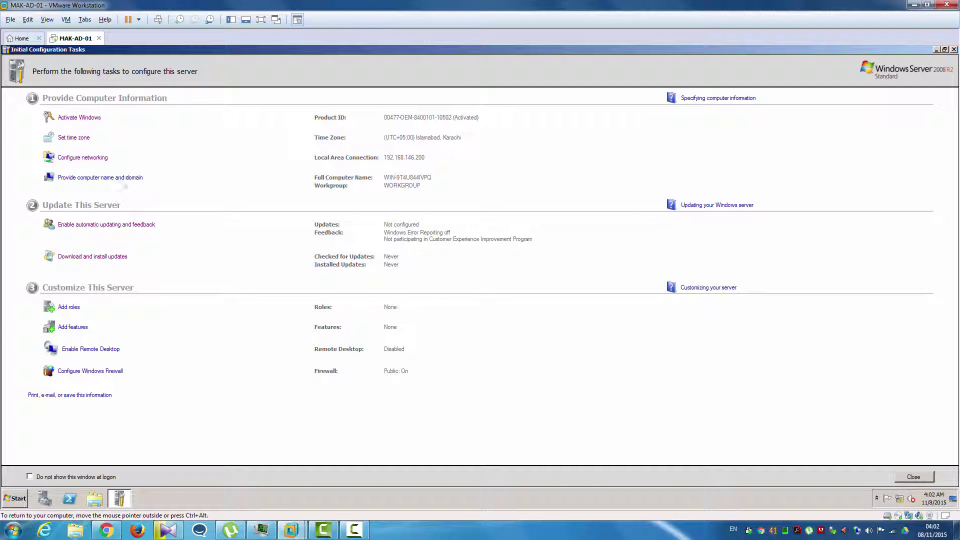
pyautogui.click(105, 180)
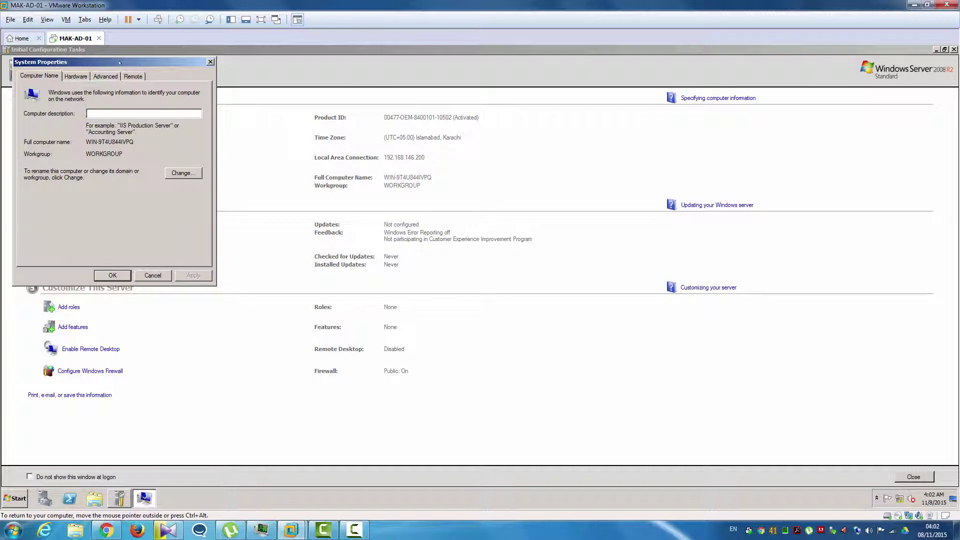
pyautogui.moveTo(120, 63); pyautogui.dragTo(383, 158)
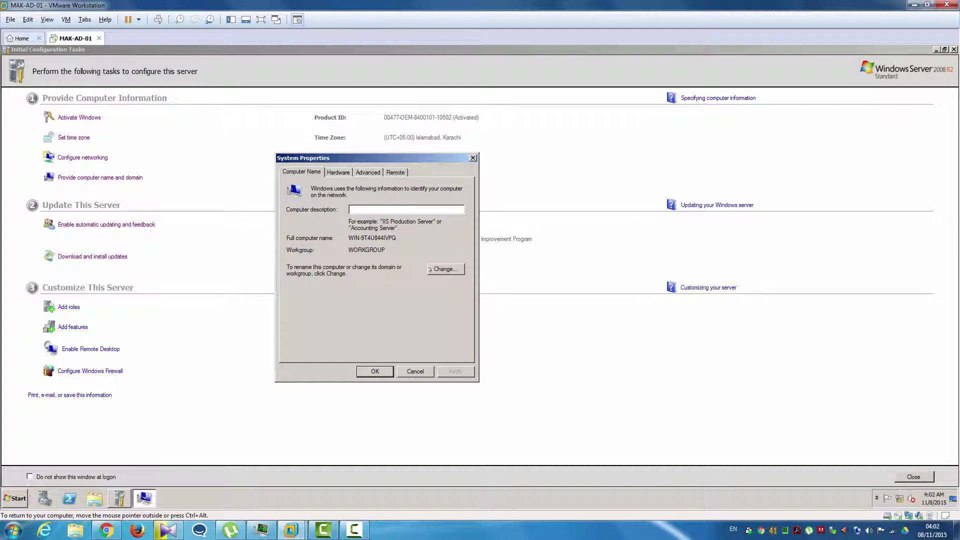
pyautogui.click(447, 270)
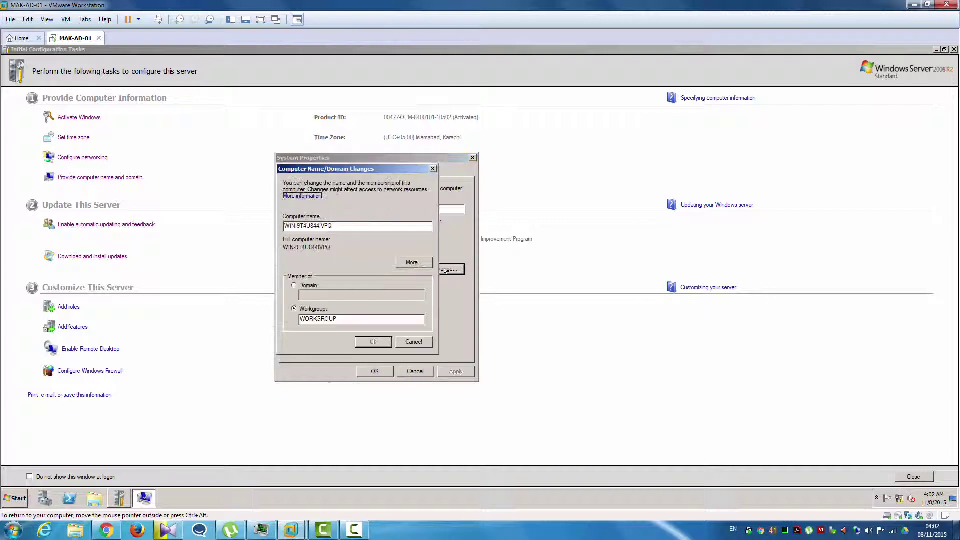
pyautogui.moveTo(350, 169); pyautogui.dragTo(526, 177)
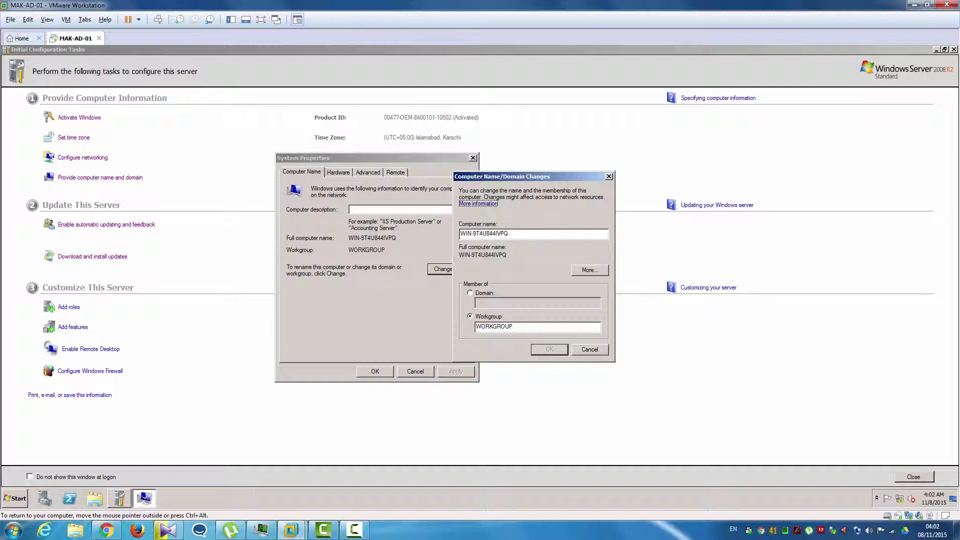
pyautogui.moveTo(511, 234); pyautogui.dragTo(458, 234)
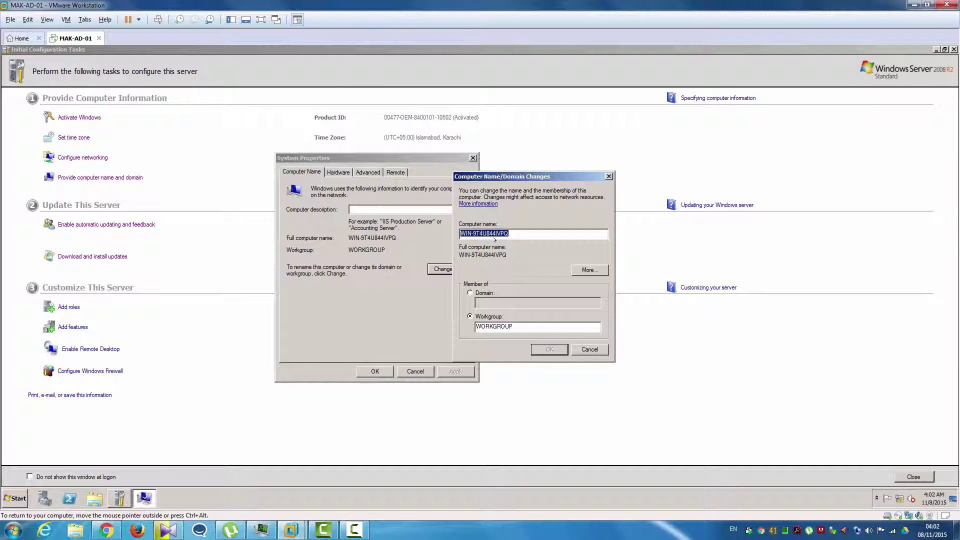
pyautogui.write('MAK')
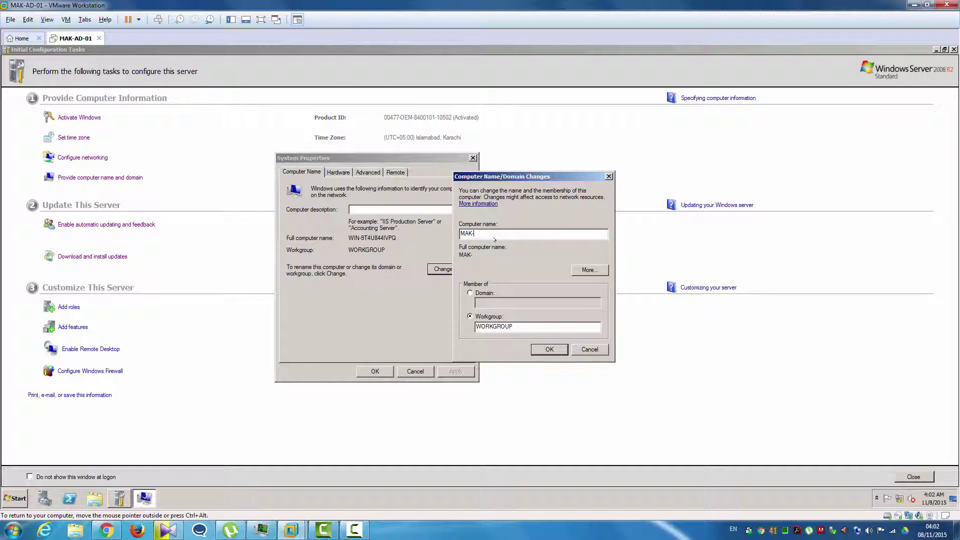
pyautogui.write('-AD')
pyautogui.click(585, 349)
# - Run hostname in a command prompt with administrator rights to read the current computer name, and close the prompt
pyautogui.click(15, 497)
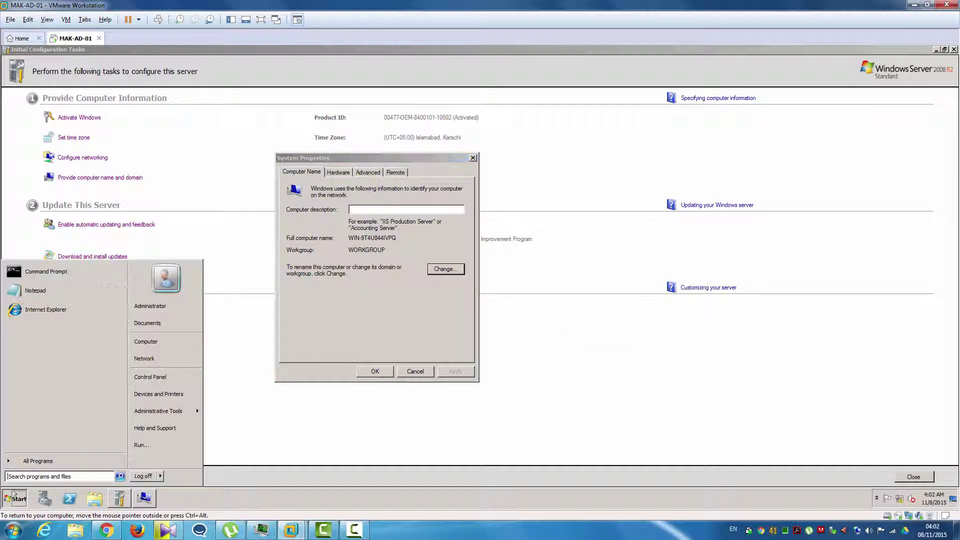
pyautogui.write('CMD')
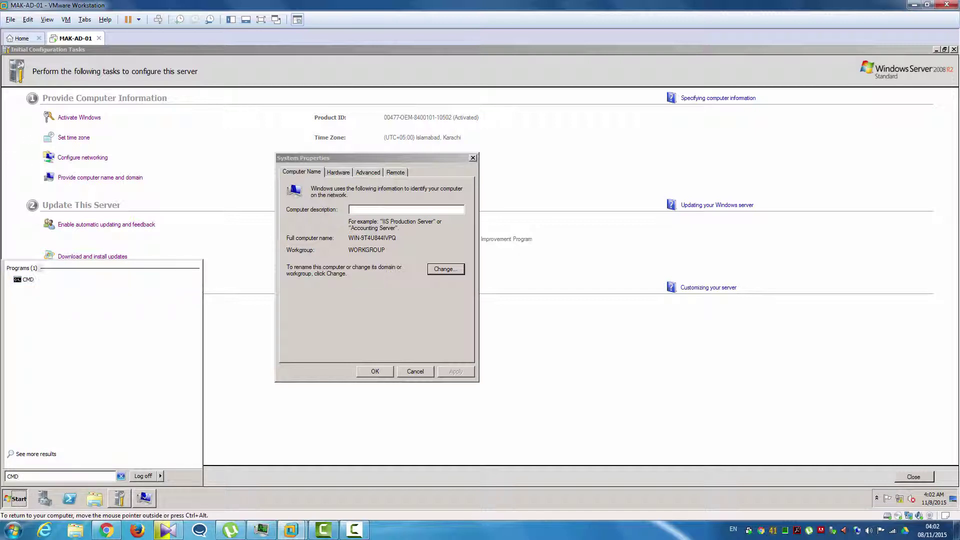
pyautogui.rightClick(37, 280)
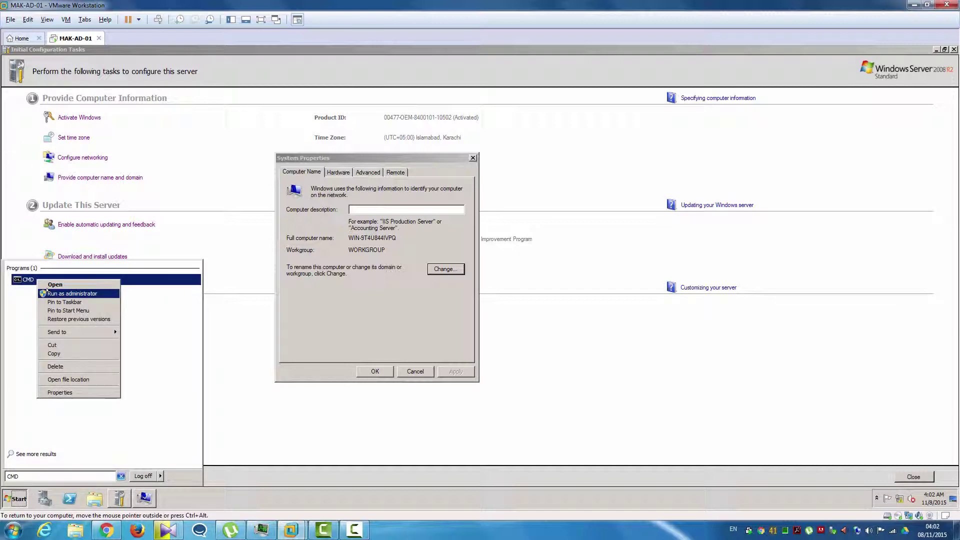
pyautogui.click(59, 294)
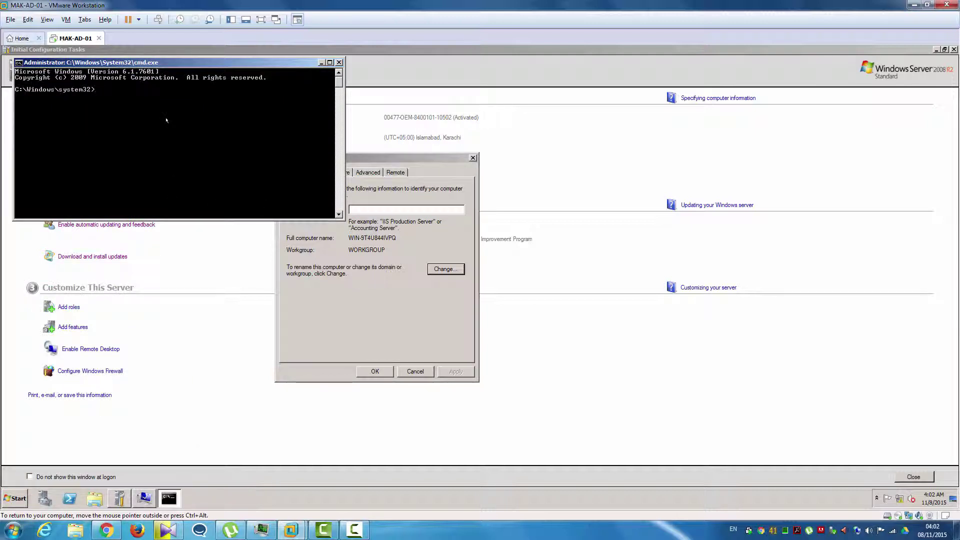
pyautogui.write('hostname')
pyautogui.press('Return')
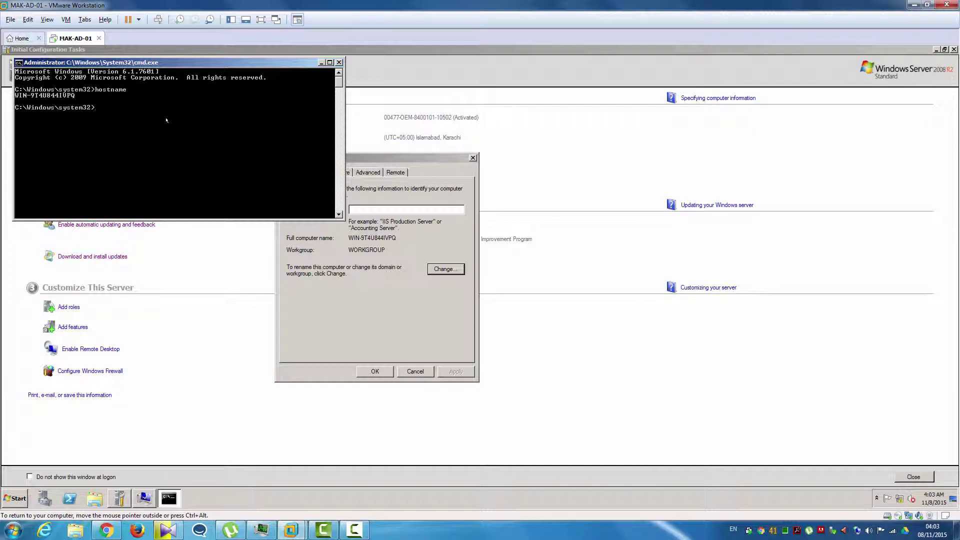
pyautogui.moveTo(150, 62); pyautogui.dragTo(735, 249)
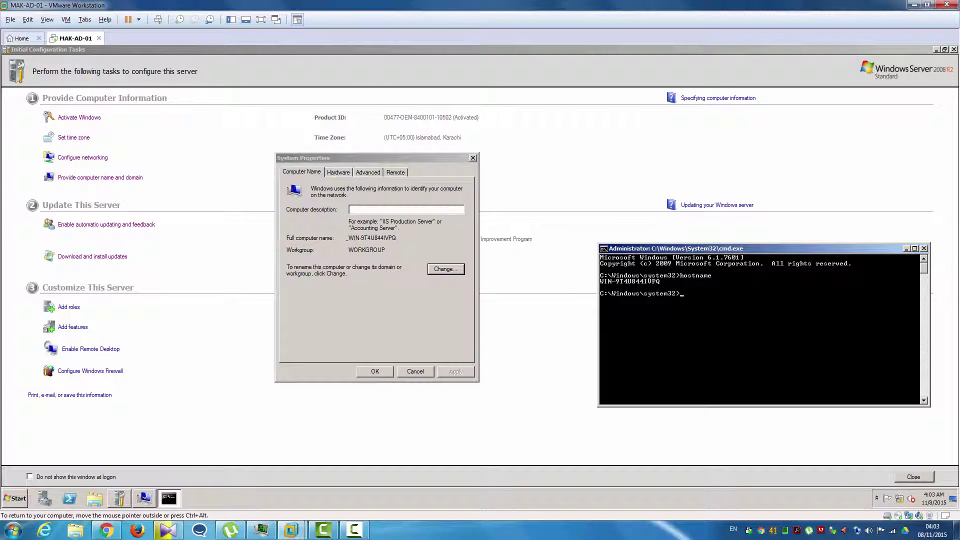
pyautogui.click(923, 248)
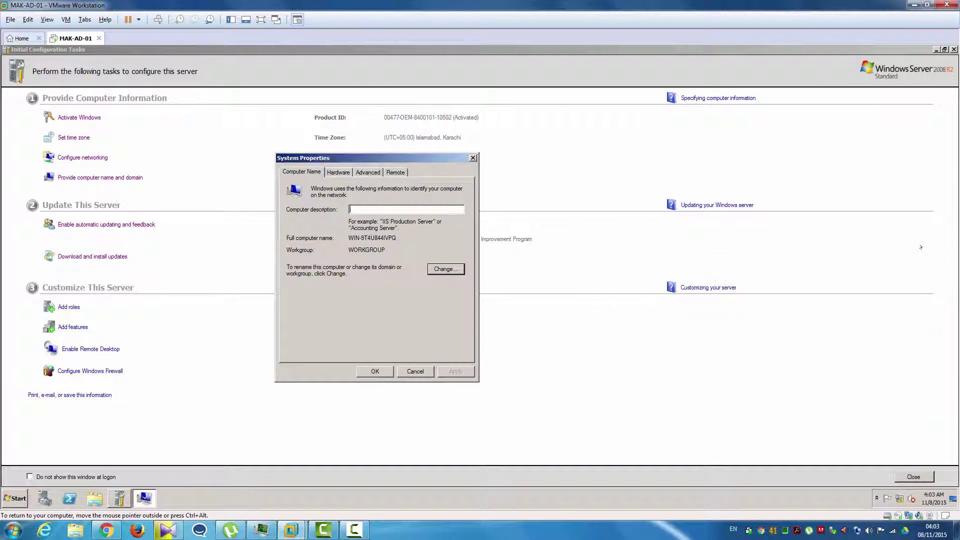
# - Rename the computer to MAK-AD-01, keeping it in the workgroup WORKGROUP, and acknowledge the restart notice
pyautogui.click(445, 269)
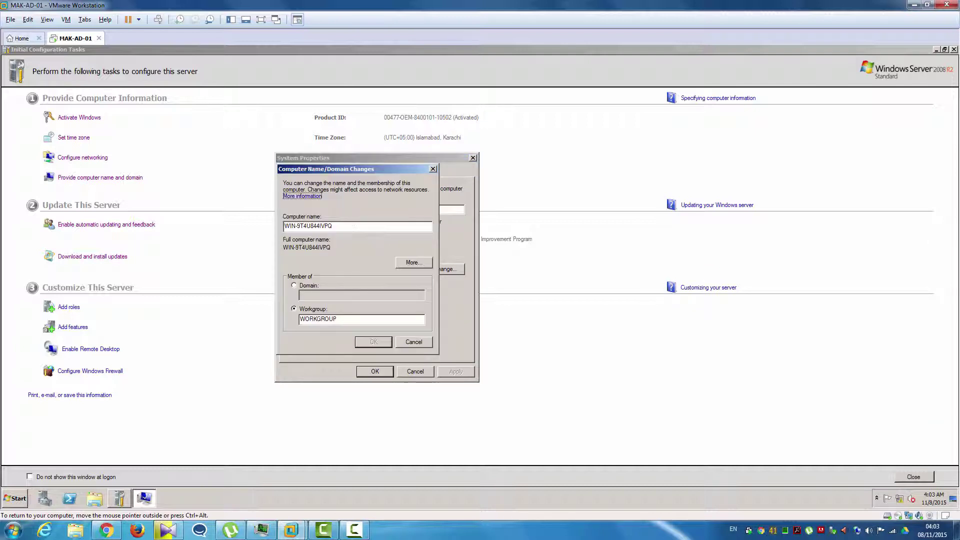
pyautogui.write('MA')
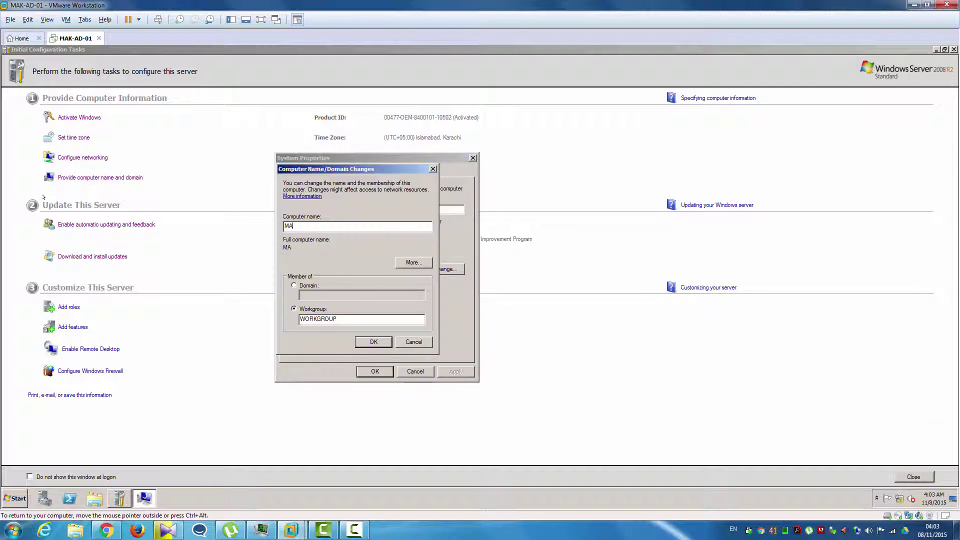
pyautogui.write('K-')
pyautogui.press('BackSpace')
pyautogui.write('K-AD-01')
pyautogui.click(374, 342)
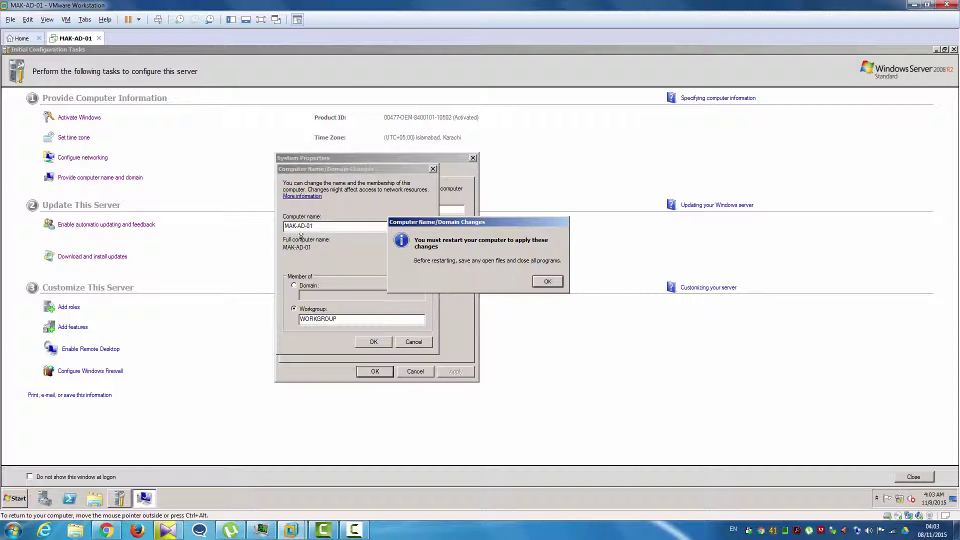
pyautogui.click(545, 281)
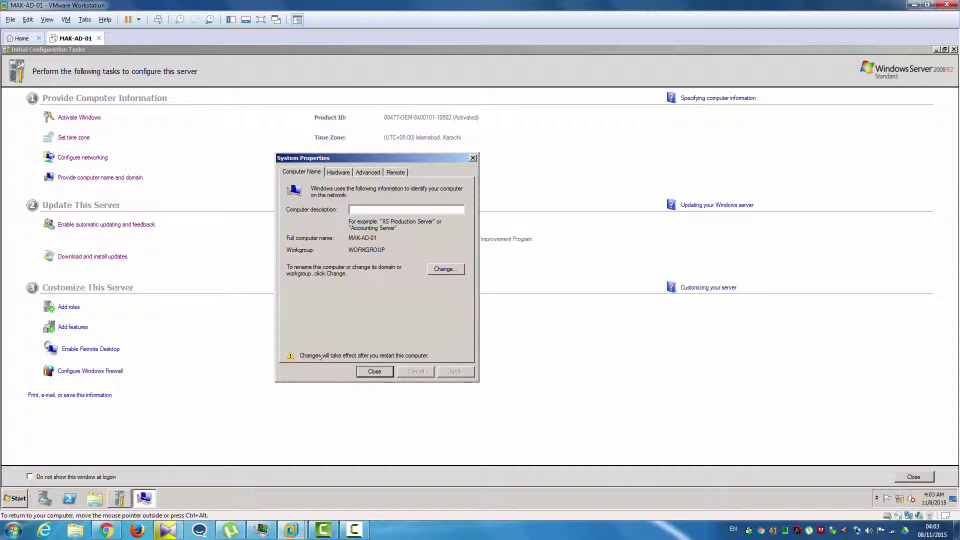
# - Close System Properties and restart the server immediately to apply the new computer name
pyautogui.click(375, 372)
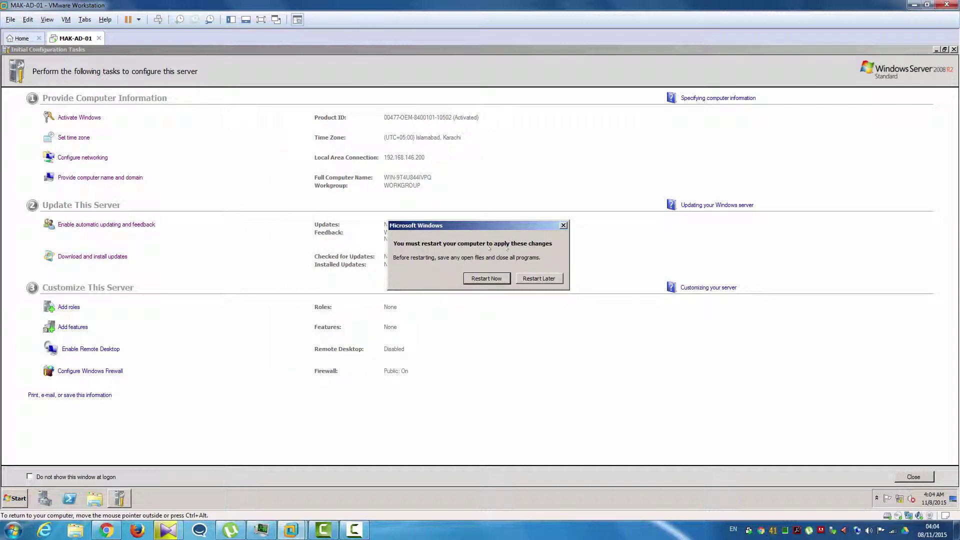
pyautogui.click(490, 278)
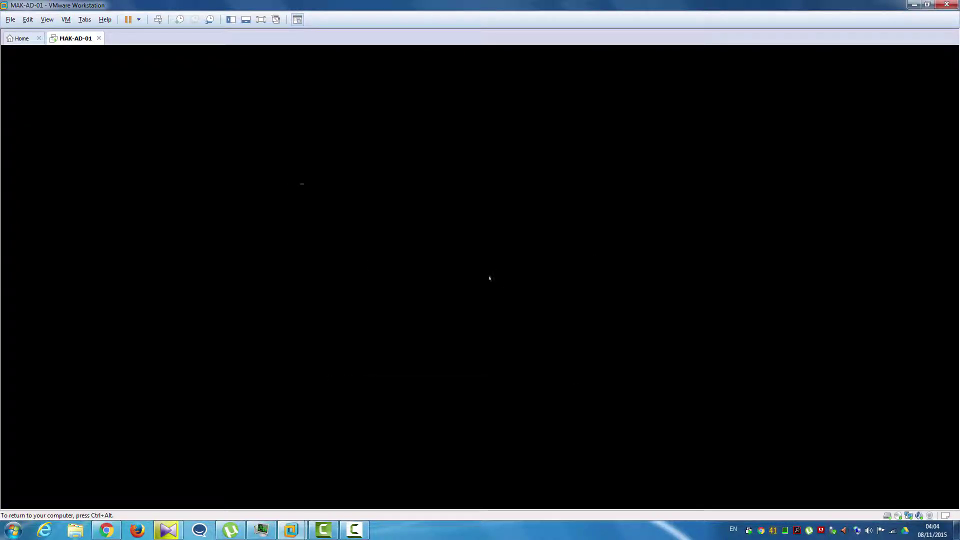
pyautogui.hotkey('ctrl', 'alt')
pyautogui.click(355, 530)
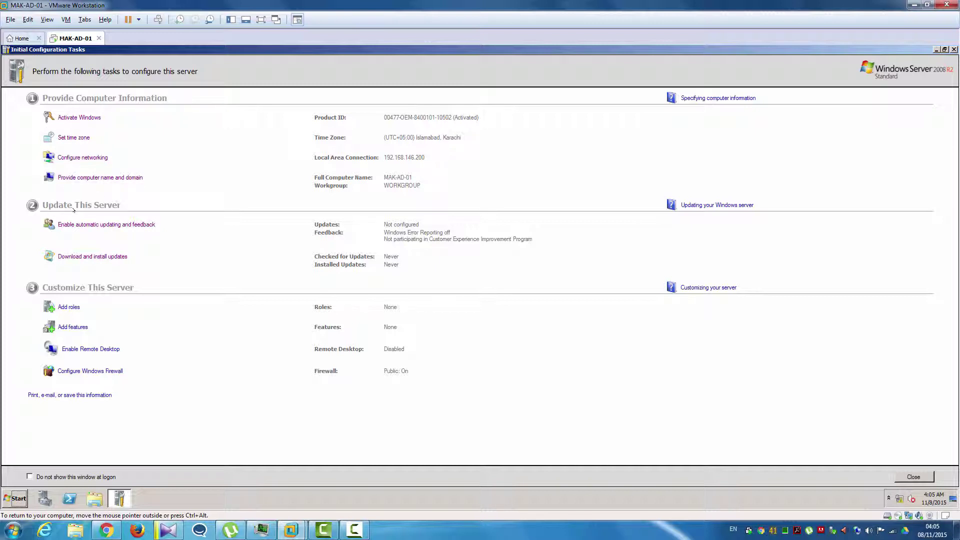
# - Open the manual configuration of automatic updating and feedback from the server's initial configuration tasks
pyautogui.click(100, 227)
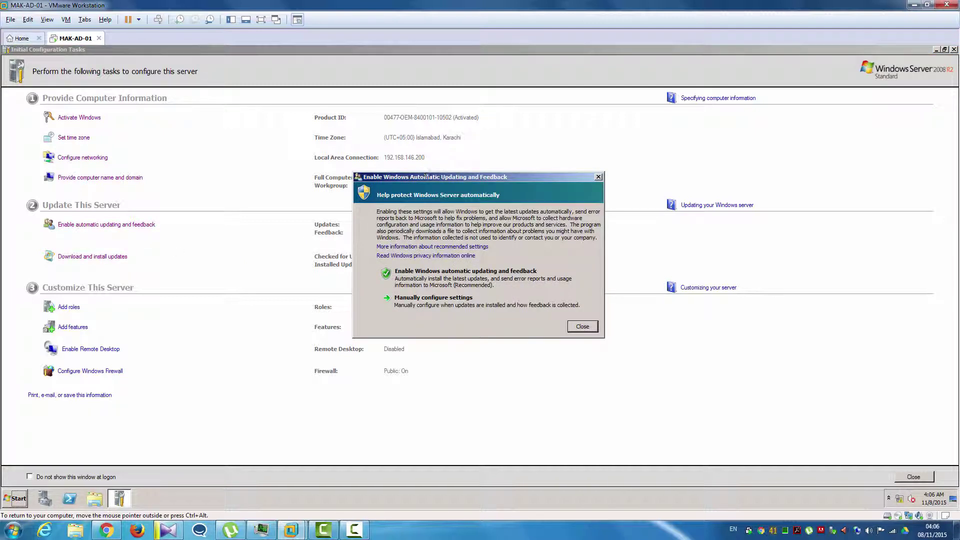
pyautogui.moveTo(426, 178); pyautogui.dragTo(489, 175)
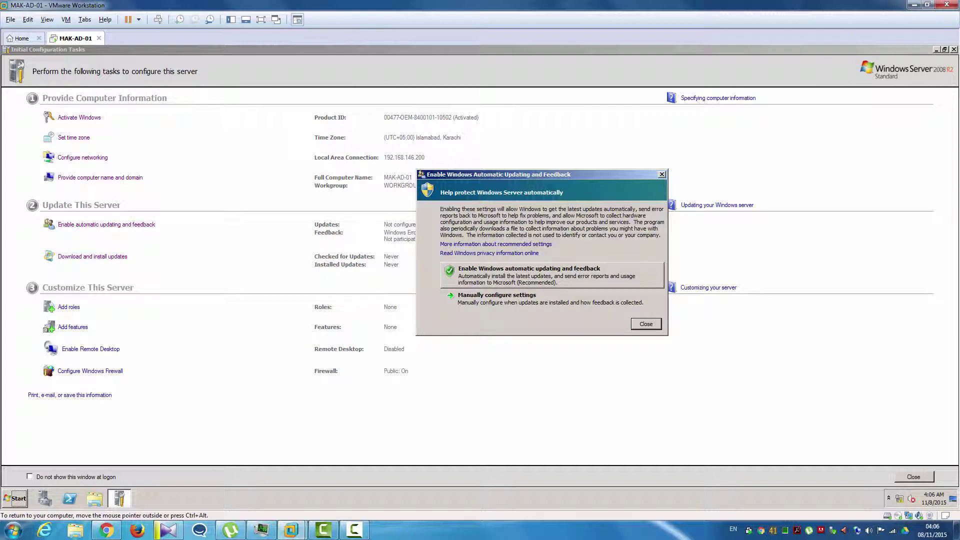
pyautogui.click(501, 302)
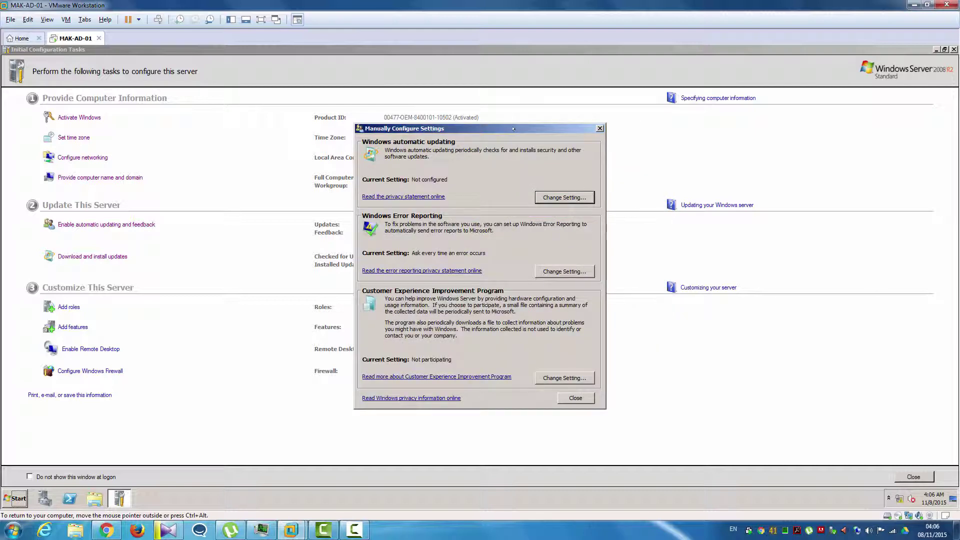
pyautogui.moveTo(513, 129); pyautogui.dragTo(579, 109)
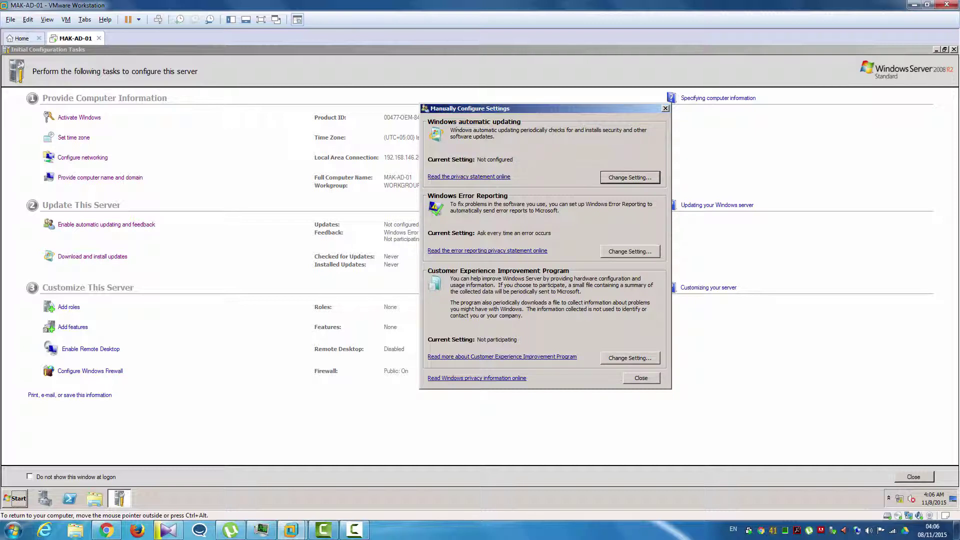
# - Set Windows automatic updating to "Never check for updates (not recommended)" and disallow all users from installing updates on this computer
pyautogui.click(611, 177)
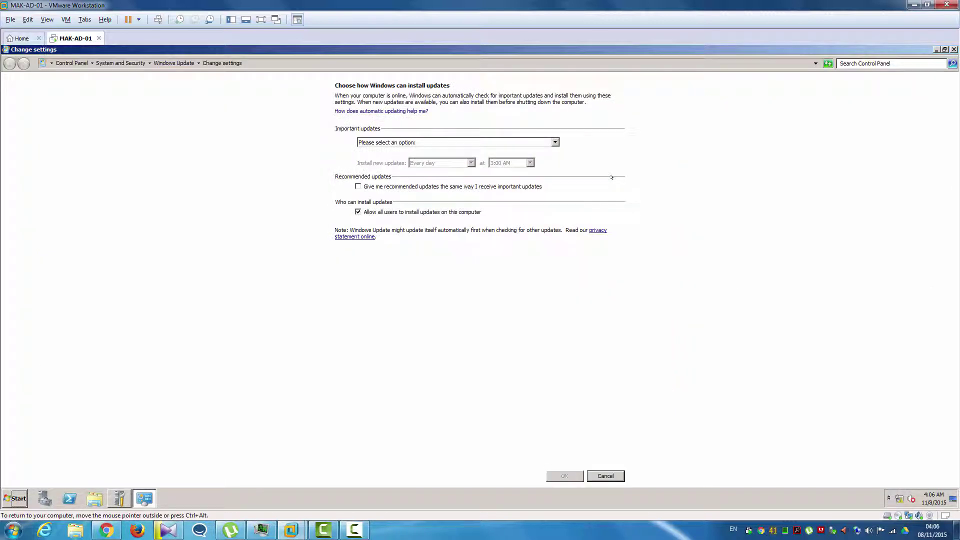
pyautogui.click(384, 143)
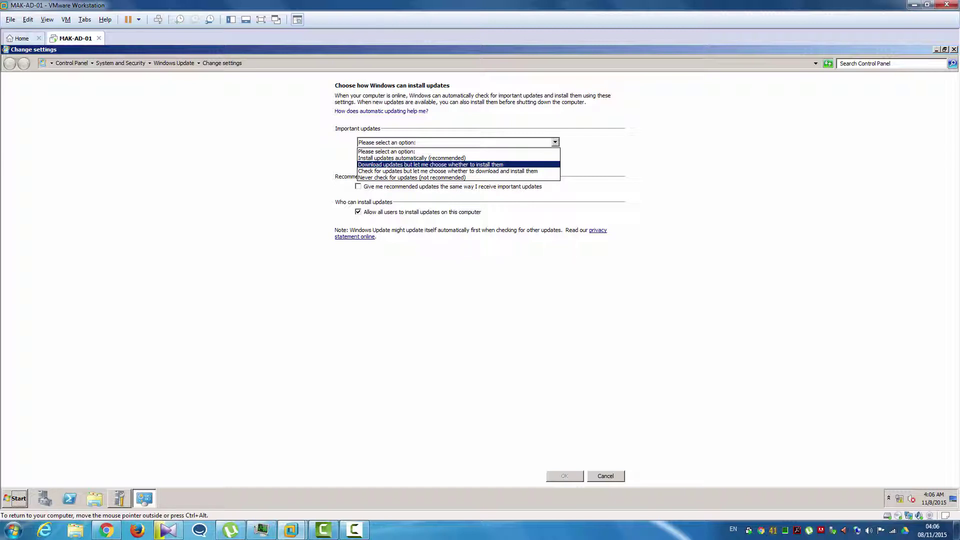
pyautogui.click(391, 178)
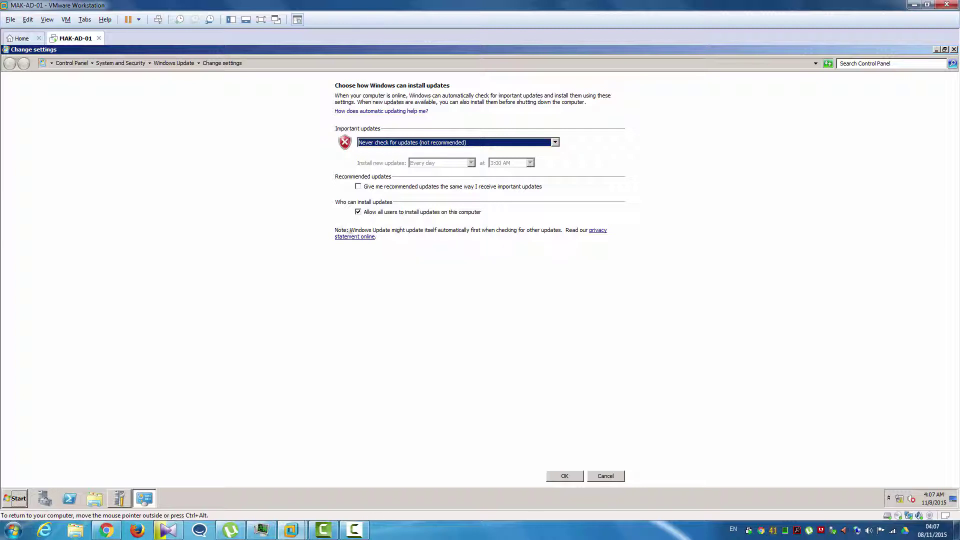
pyautogui.click(357, 213)
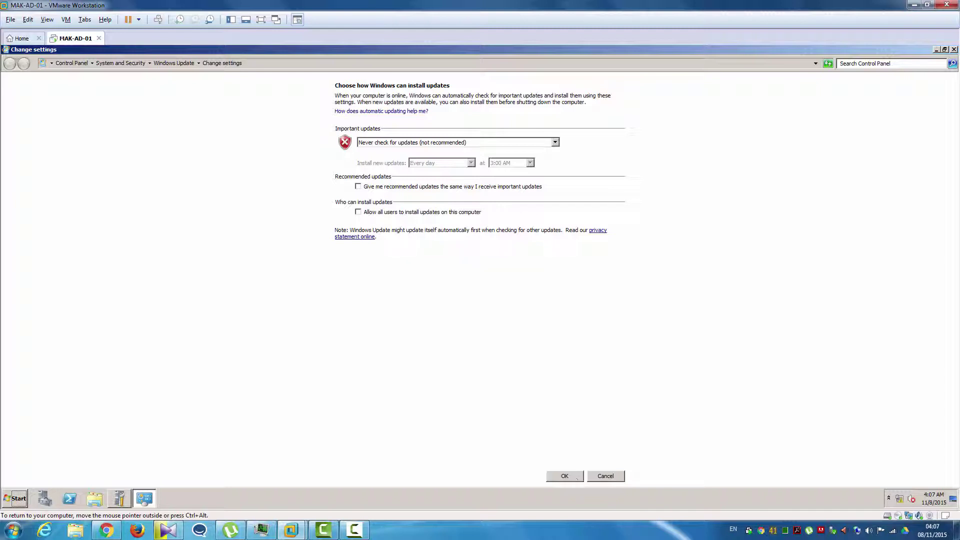
pyautogui.click(565, 476)
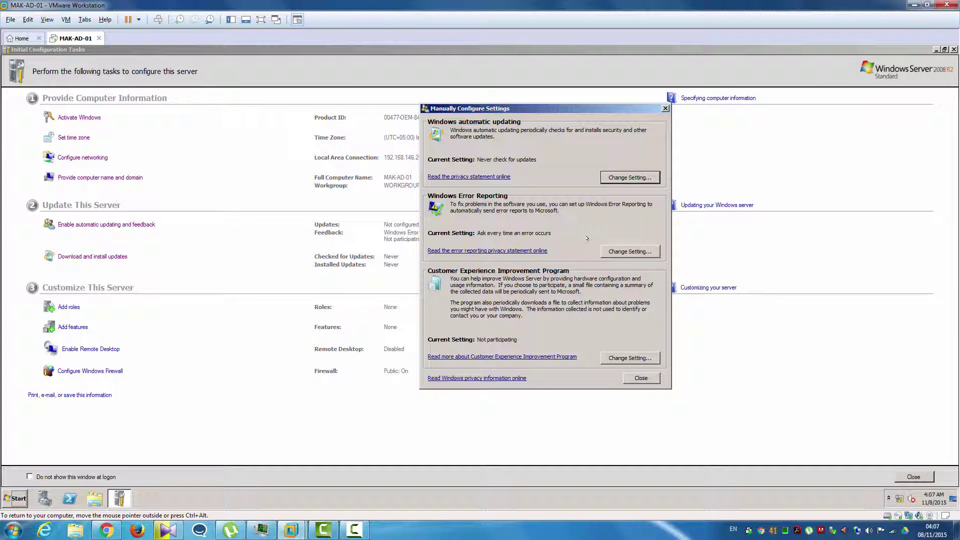
# - Accept asking about error reports every time an error occurs and non-participation in the Customer Experience Improvement Program, and close the manual settings
pyautogui.click(619, 252)
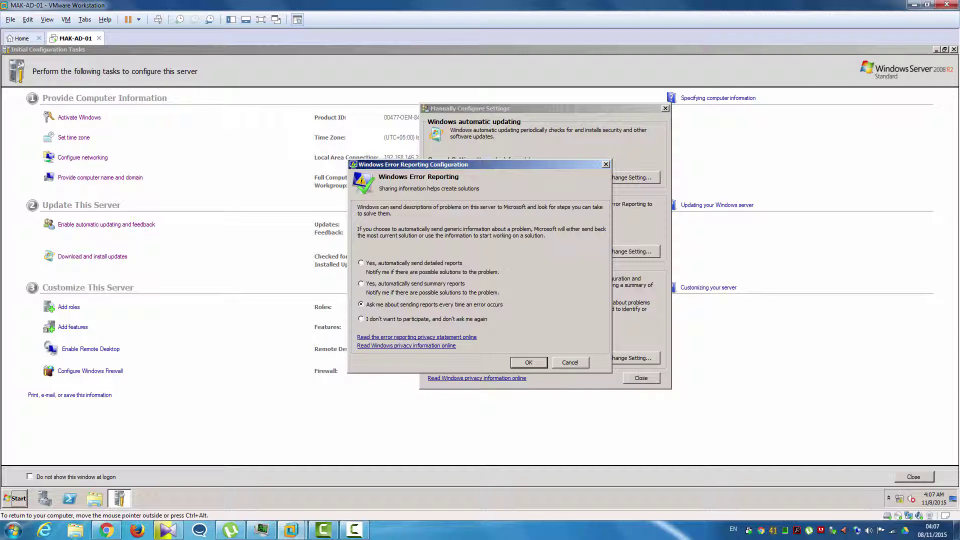
pyautogui.click(523, 363)
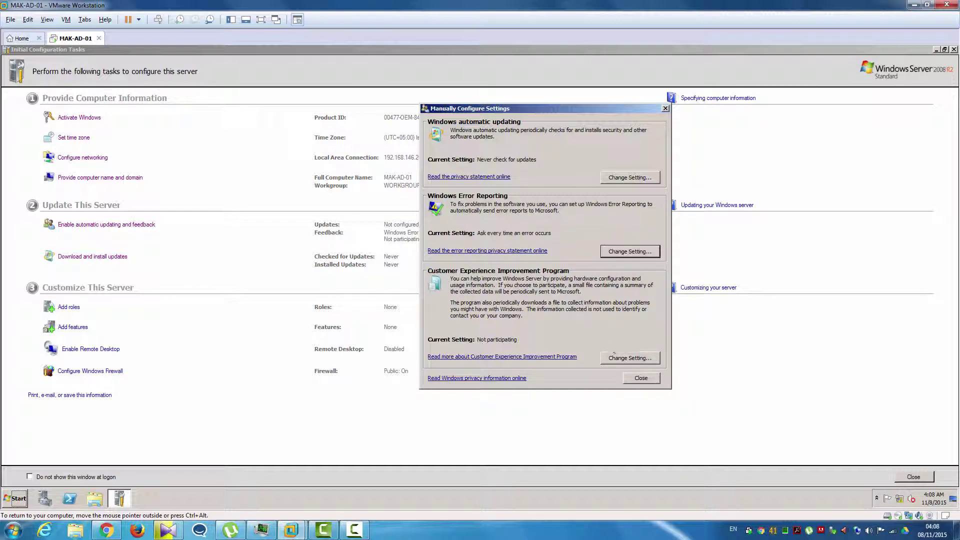
pyautogui.click(614, 355)
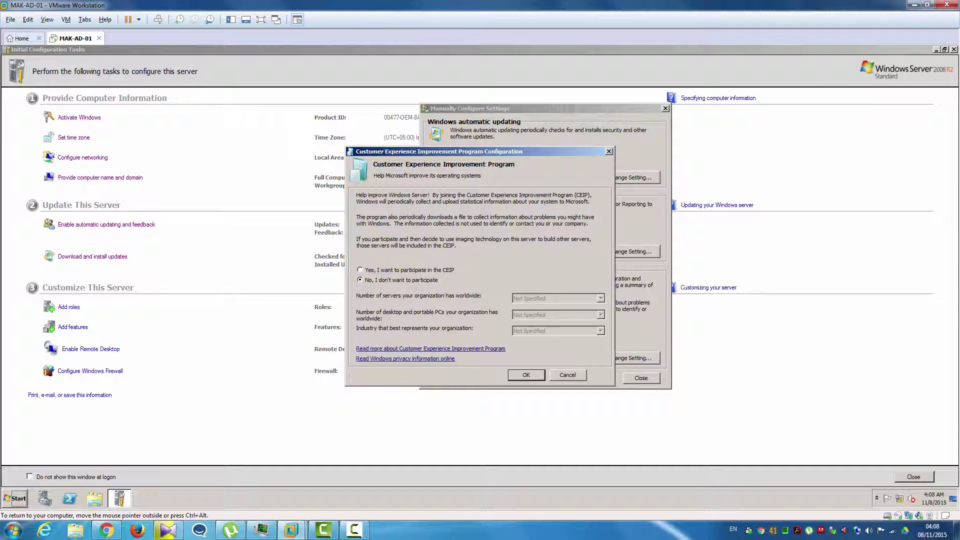
pyautogui.click(527, 375)
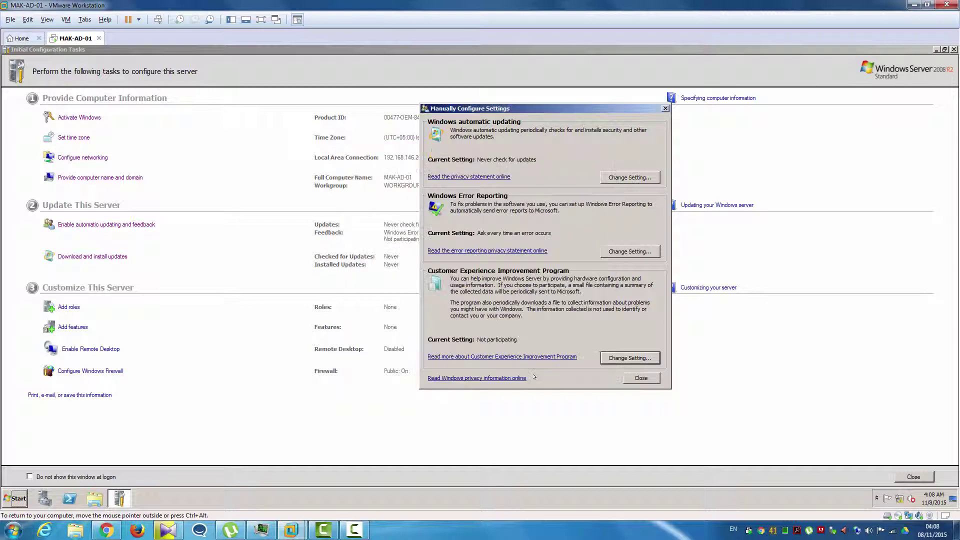
pyautogui.click(633, 378)
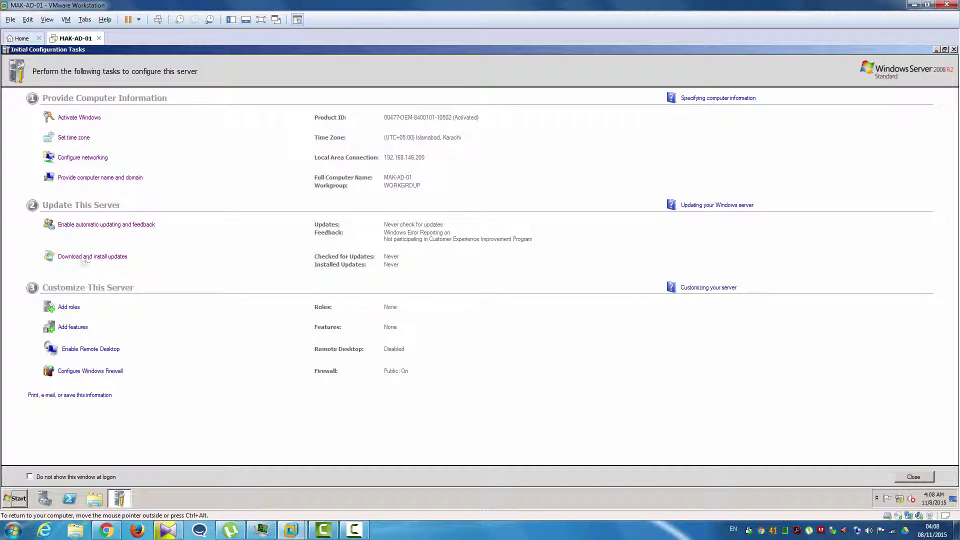
# - Review the update installation settings in Windows Update from the download and install updates task, and close the window
pyautogui.click(92, 257)
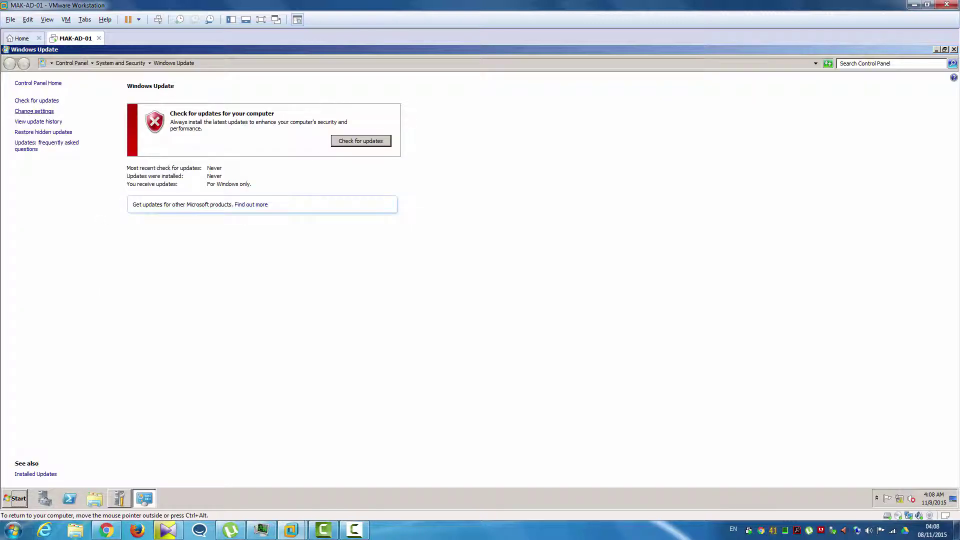
pyautogui.click(28, 111)
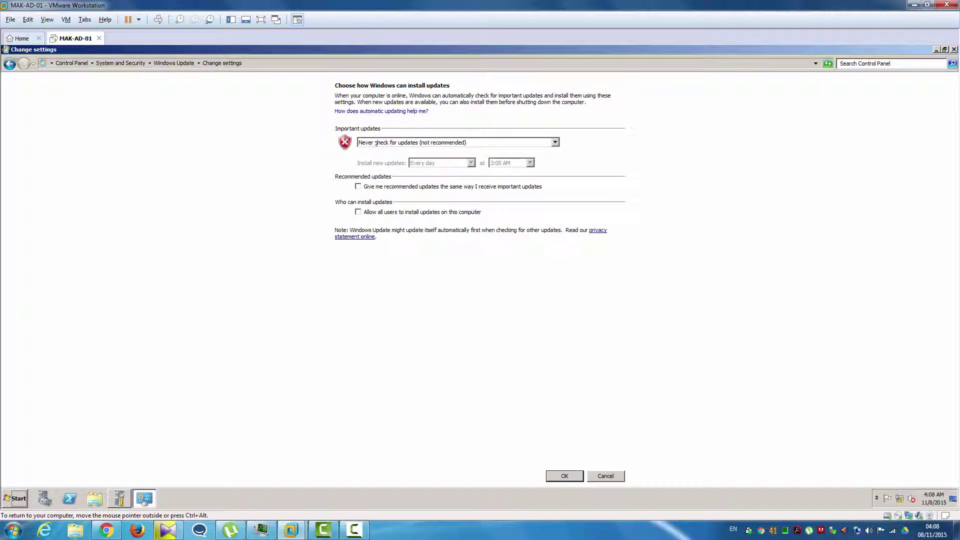
pyautogui.click(556, 477)
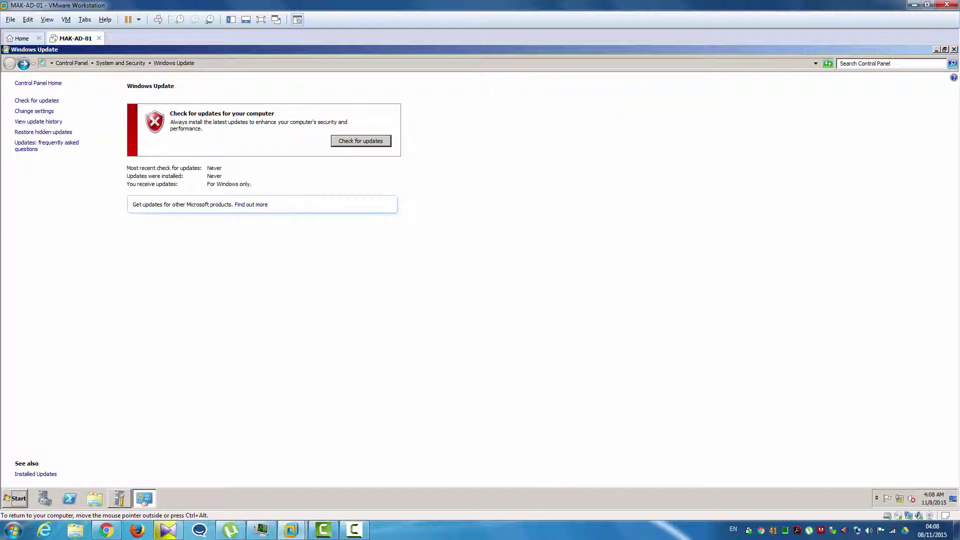
pyautogui.click(955, 49)
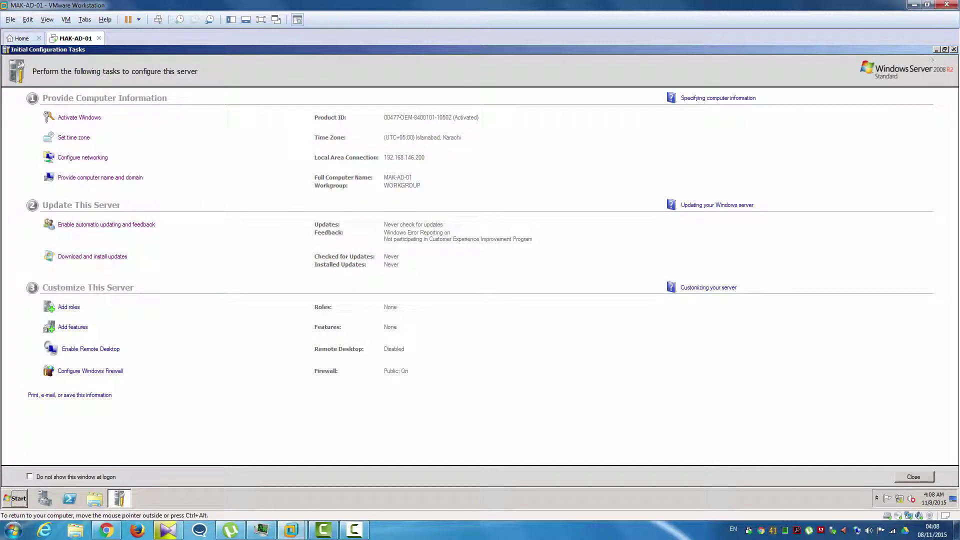